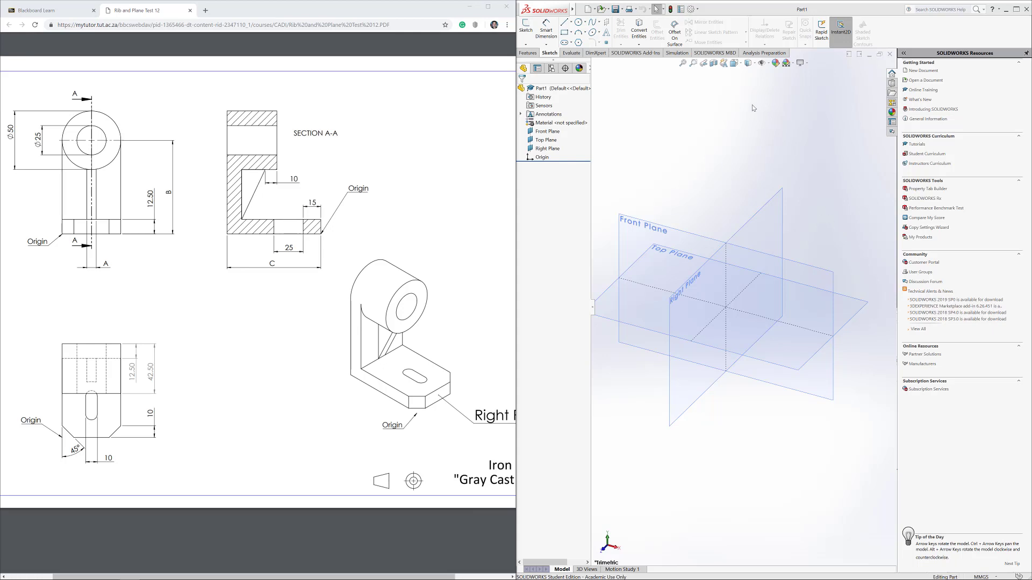
Open the Hide/Show Items options beside the Rib and Plane Test 12 drawing.
{"action": "left_click", "coordinate": [763, 63]}
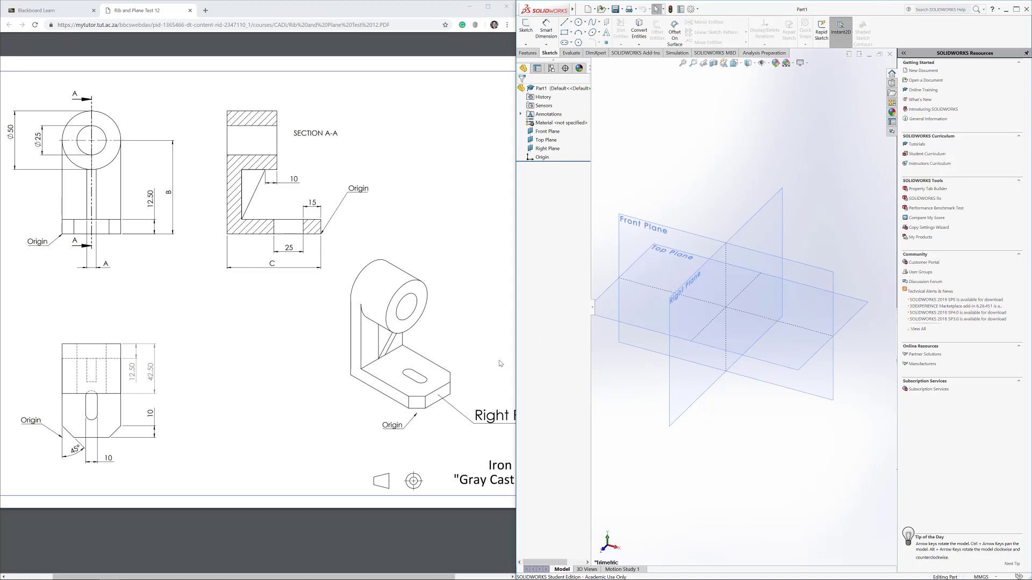
{"action": "scroll", "coordinate": [387, 446], "scroll_direction": "right", "scroll_amount": 3}
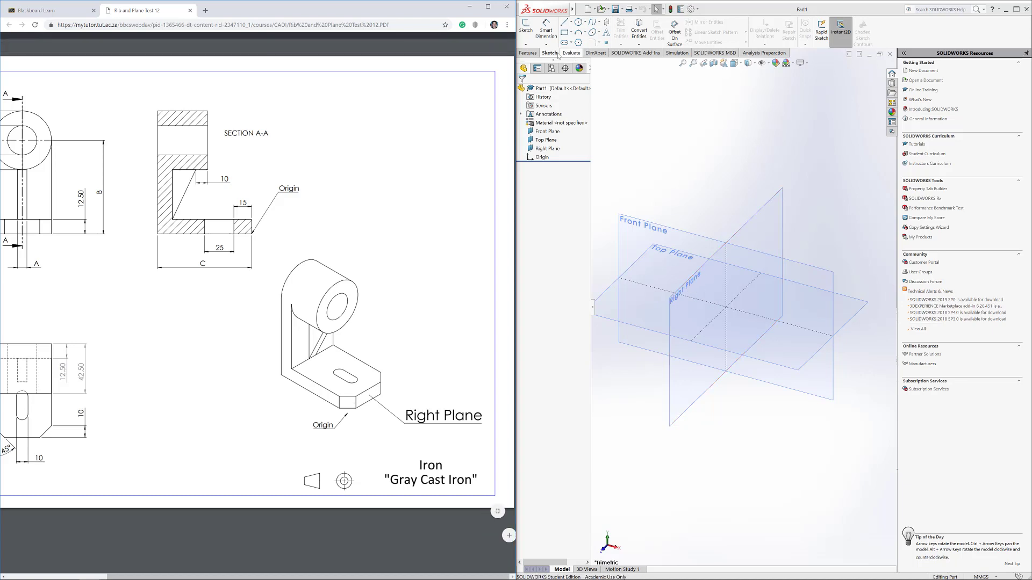
Abandon the Top Plane sketch and start a new sketch on the Right Plane.
{"action": "left_click", "coordinate": [666, 307]}
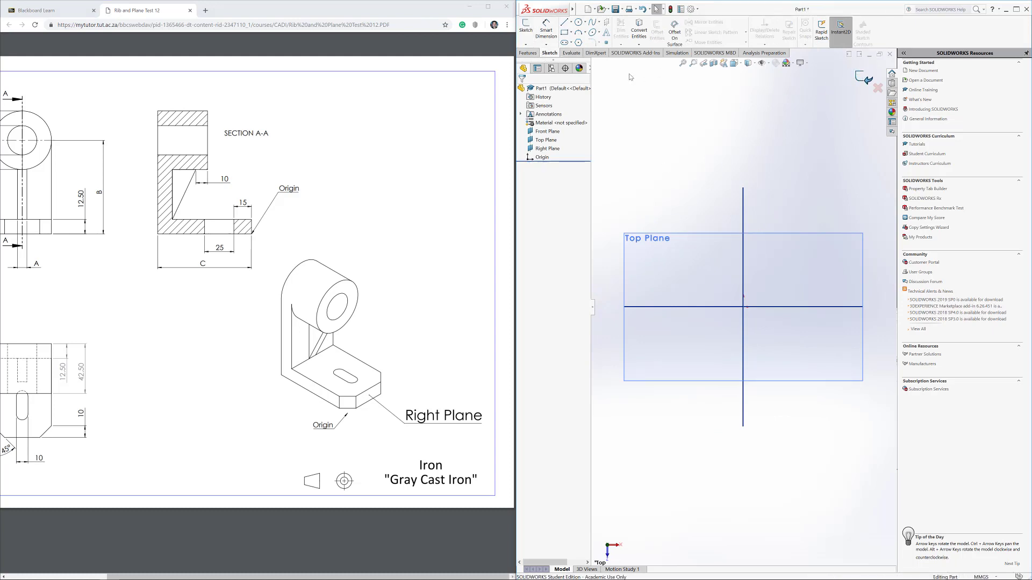
{"action": "left_click", "coordinate": [863, 78]}
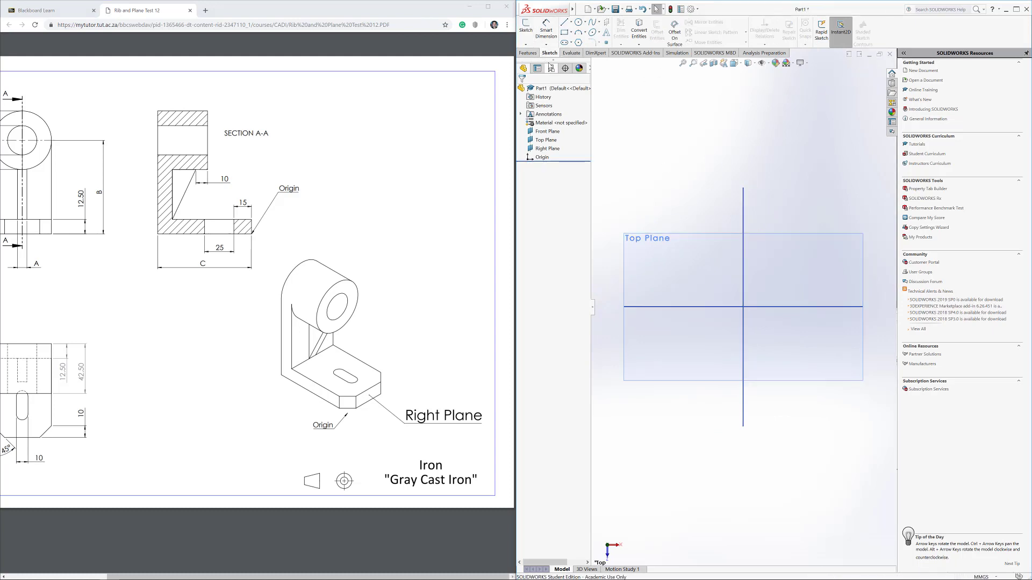
{"action": "left_click", "coordinate": [525, 28]}
{"action": "left_click", "coordinate": [709, 257]}
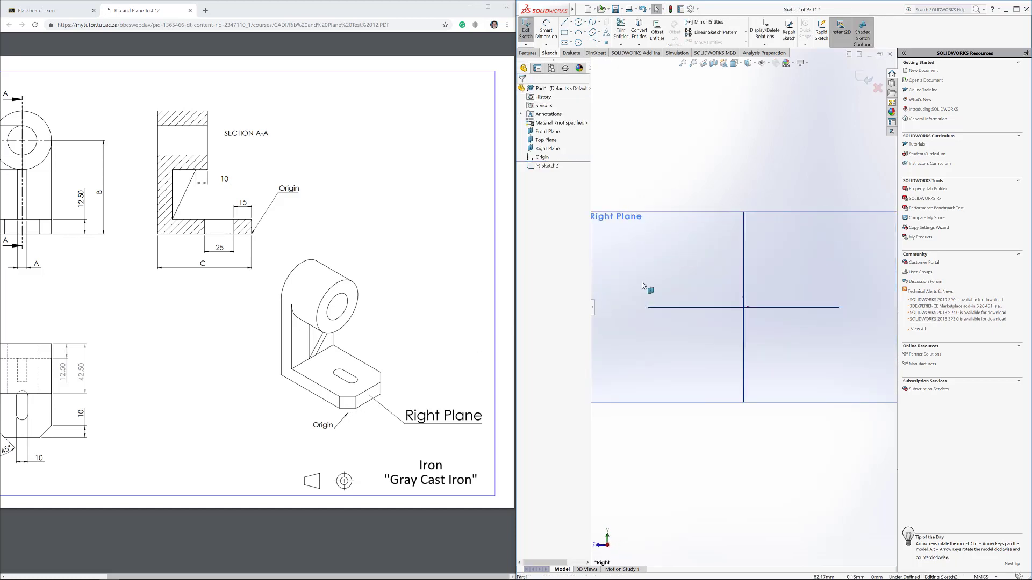
Draw a corner rectangle from the origin extending right and upward.
{"action": "left_click", "coordinate": [565, 33]}
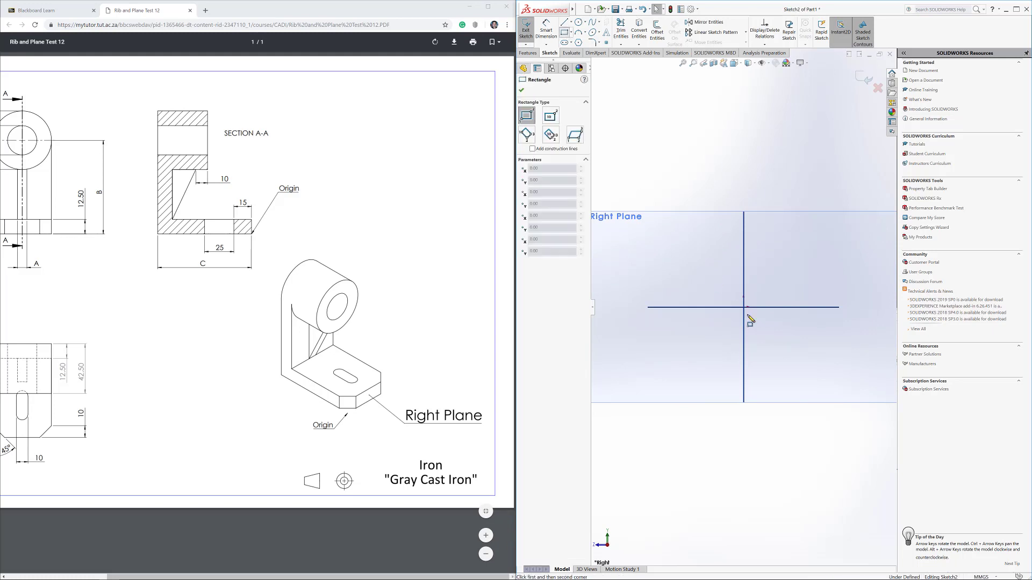
{"action": "left_click", "coordinate": [743, 307]}
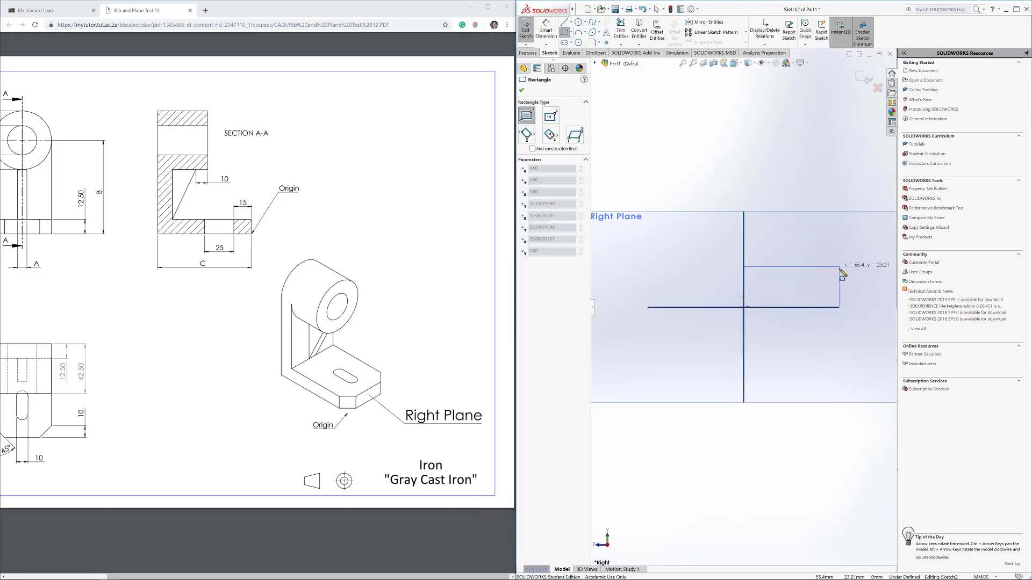
{"action": "left_click", "coordinate": [830, 284]}
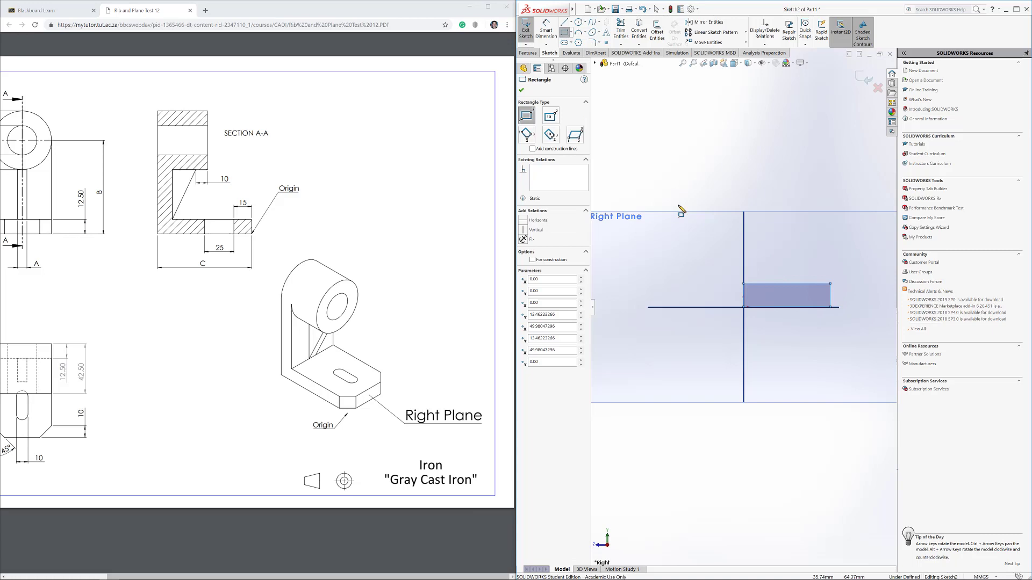
{"action": "left_click", "coordinate": [547, 32]}
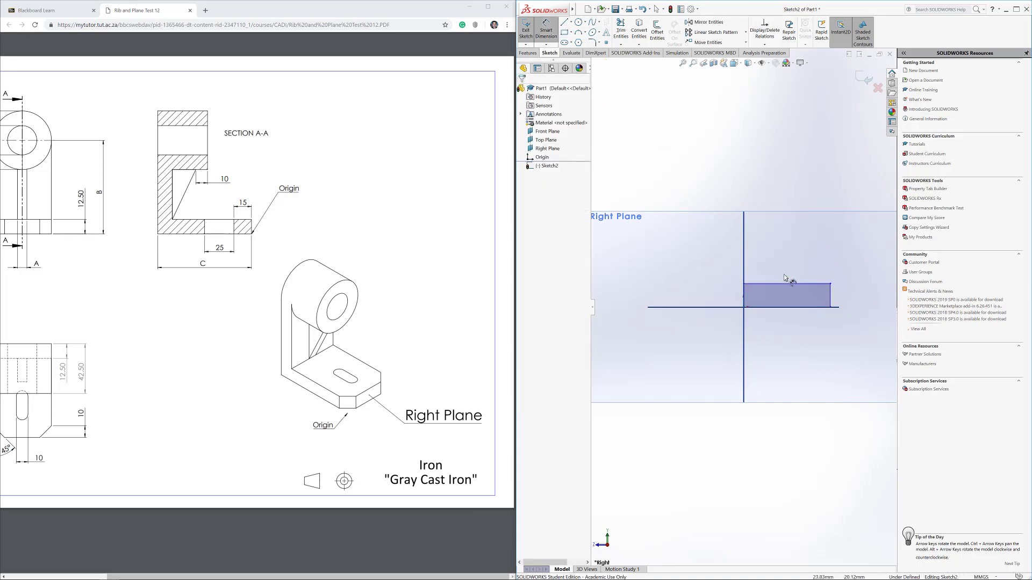
Dimension the rectangle's top edge to a width of 50, checking the drawing.
{"action": "left_click", "coordinate": [789, 283]}
{"action": "left_click", "coordinate": [790, 255]}
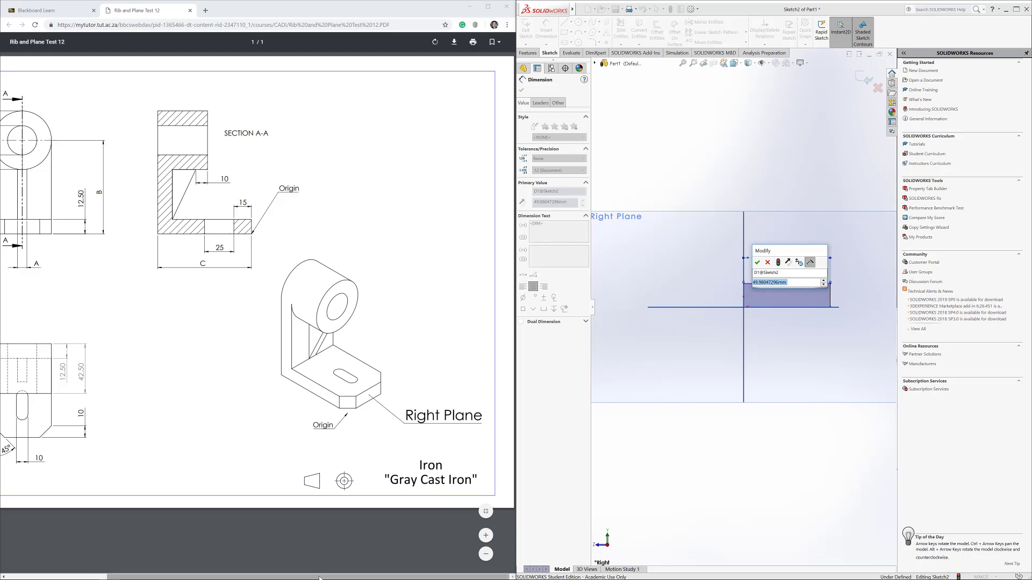
{"action": "left_click_drag", "start_coordinate": [318, 572], "coordinate": [277, 573]}
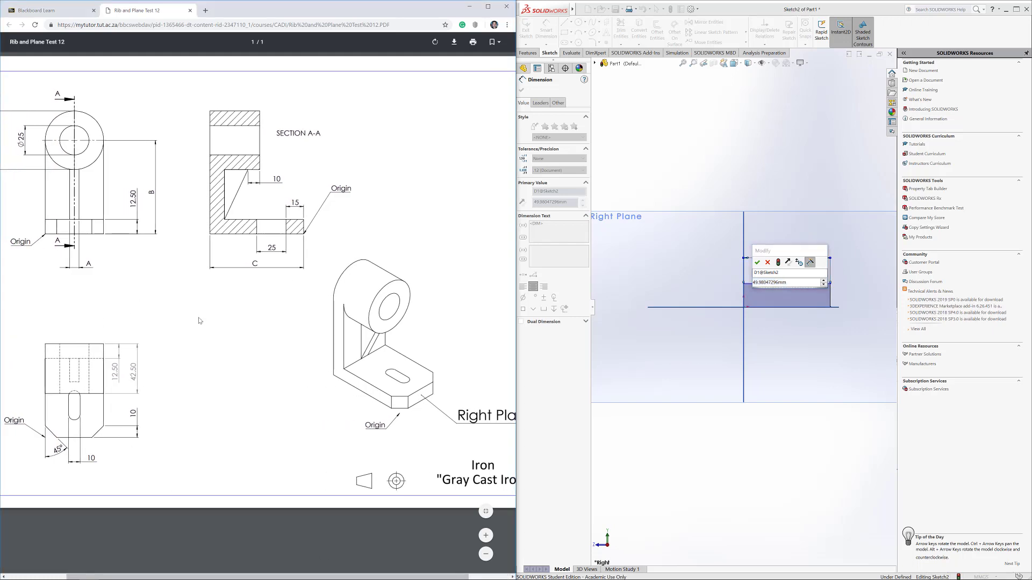
{"action": "mouse_move", "coordinate": [272, 576]}
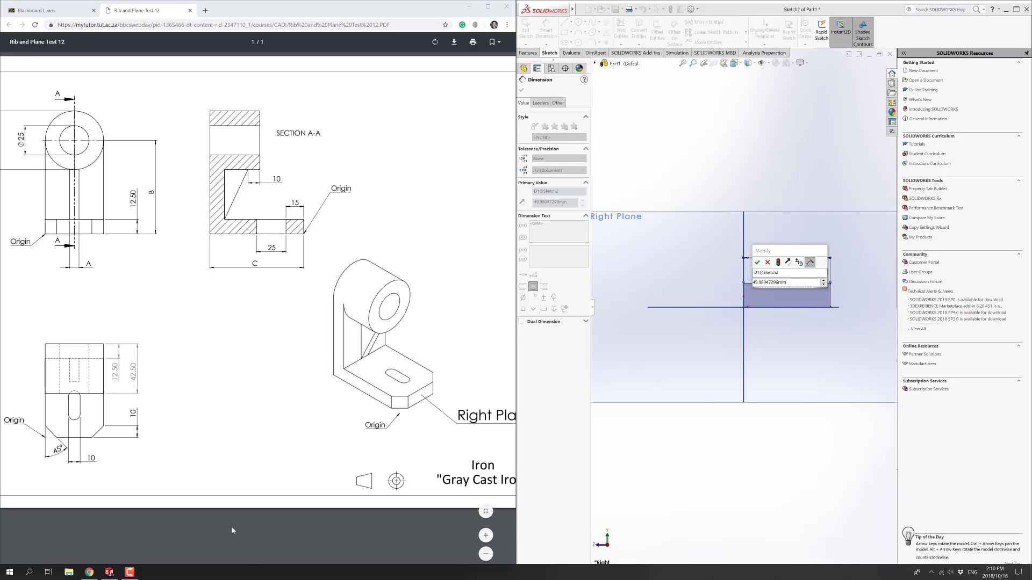
{"action": "left_click", "coordinate": [238, 377]}
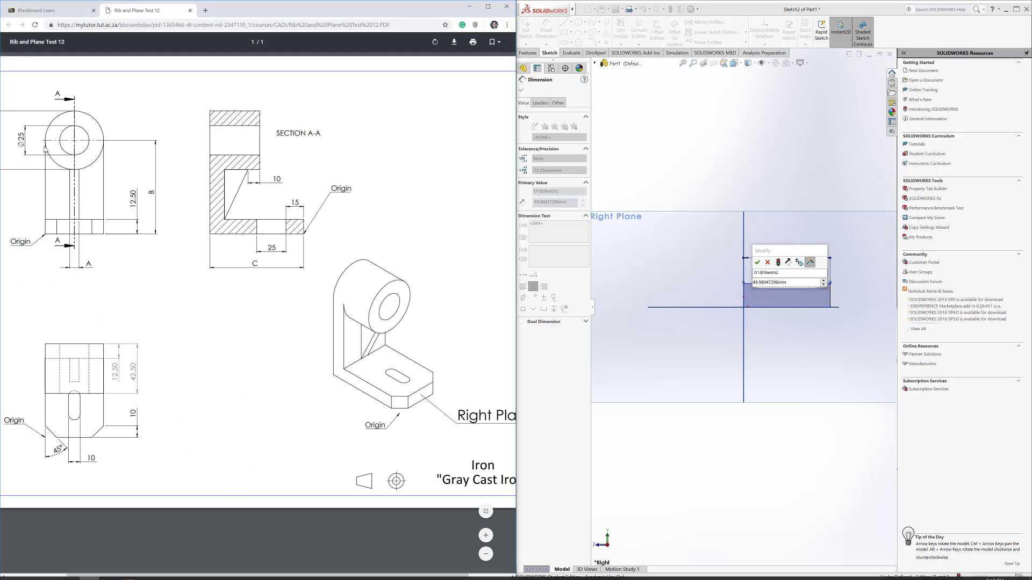
{"action": "left_click_drag", "start_coordinate": [253, 577], "coordinate": [193, 578]}
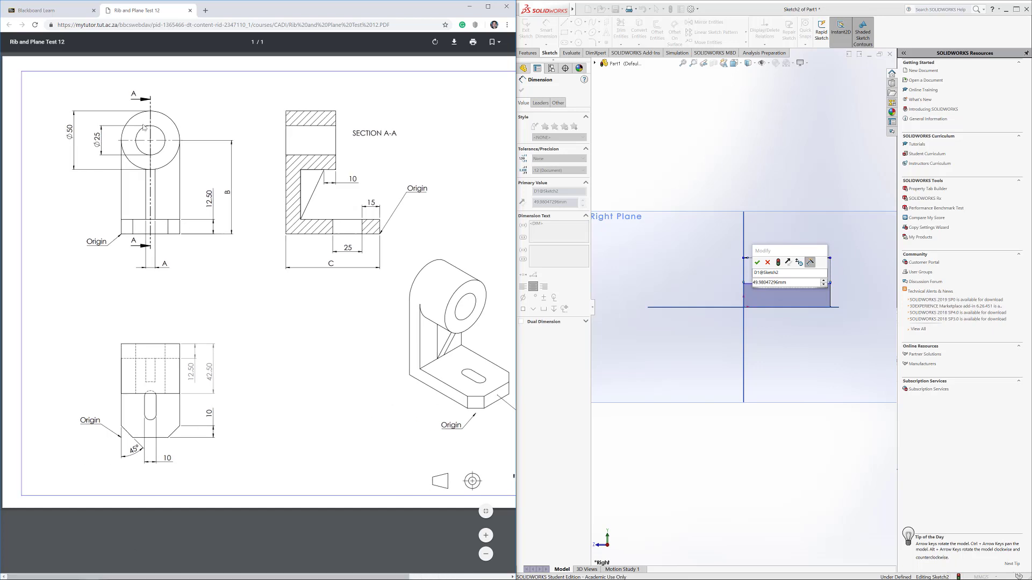
{"action": "left_click", "coordinate": [798, 282]}
{"action": "type", "text": "50"}
{"action": "key", "text": "Return"}
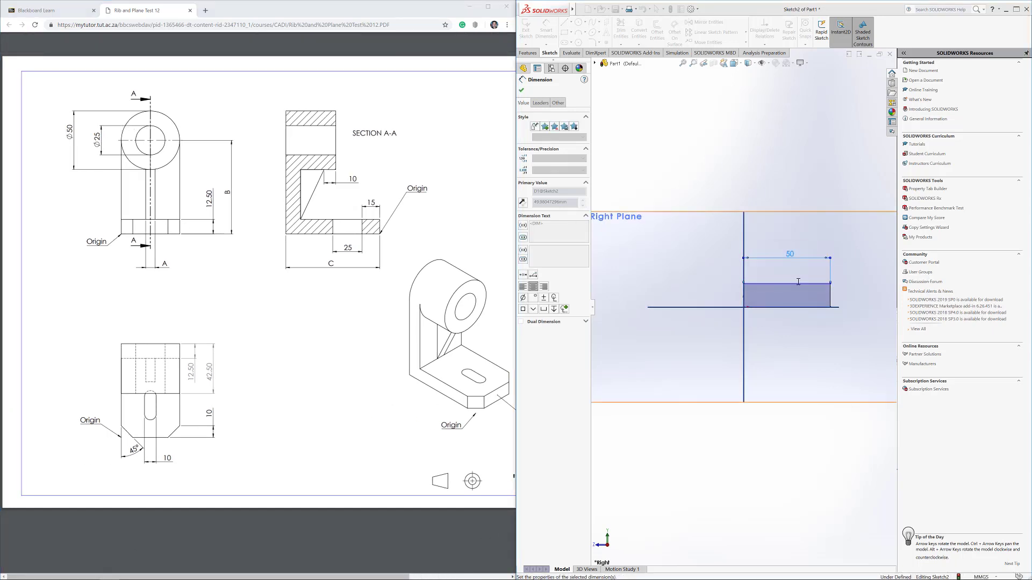
Dimension the right edge to a height of 12.5 and zoom the sketch to fit.
{"action": "left_click", "coordinate": [830, 299]}
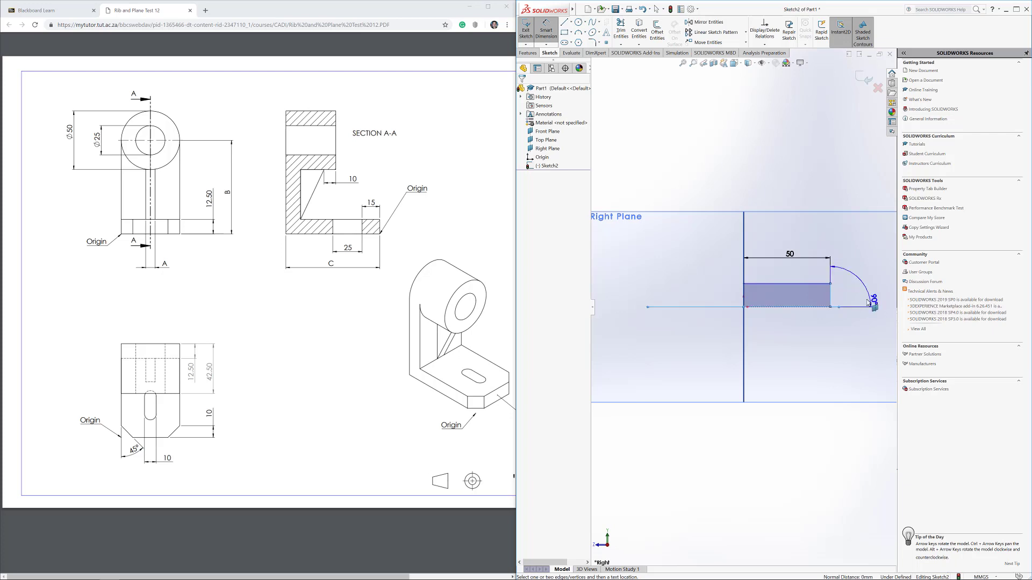
{"action": "left_click", "coordinate": [877, 299]}
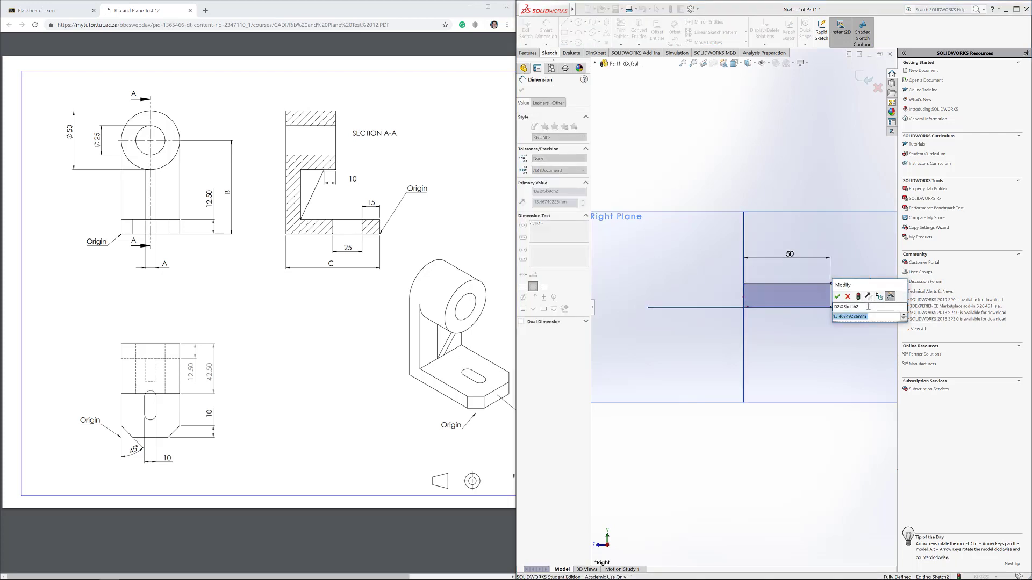
{"action": "type", "text": "12.5"}
{"action": "key", "text": "Return"}
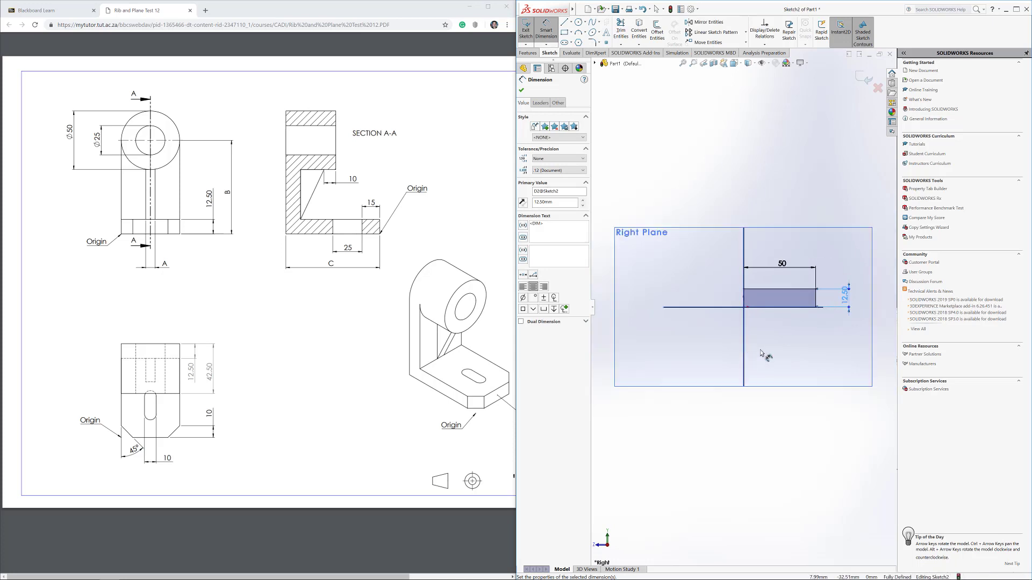
{"action": "key", "text": "f"}
{"action": "left_click", "coordinate": [527, 53]}
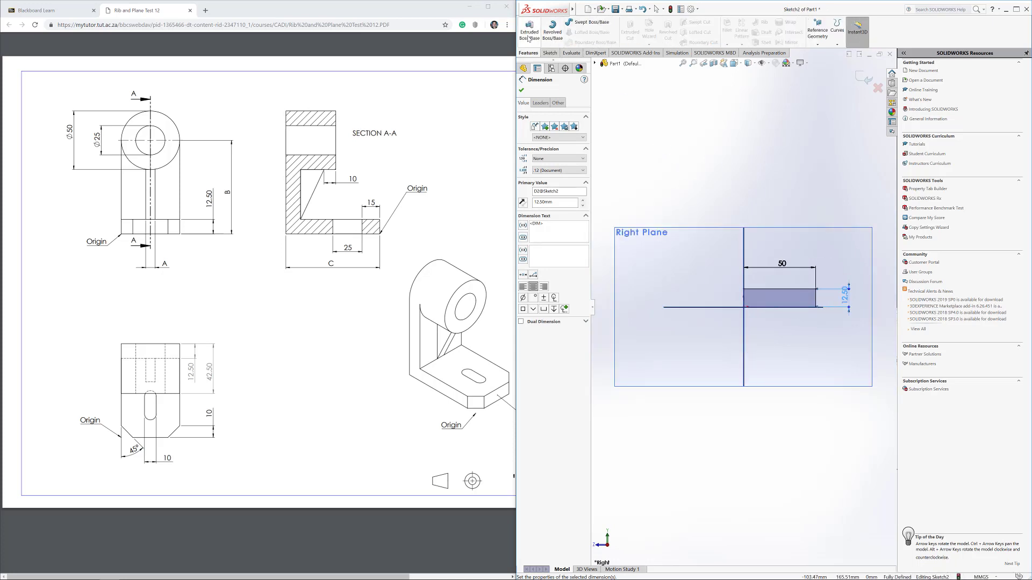
Extrude the rectangle in the reversed direction to an 80 mm blind depth, viewed isometrically.
{"action": "left_click", "coordinate": [529, 30]}
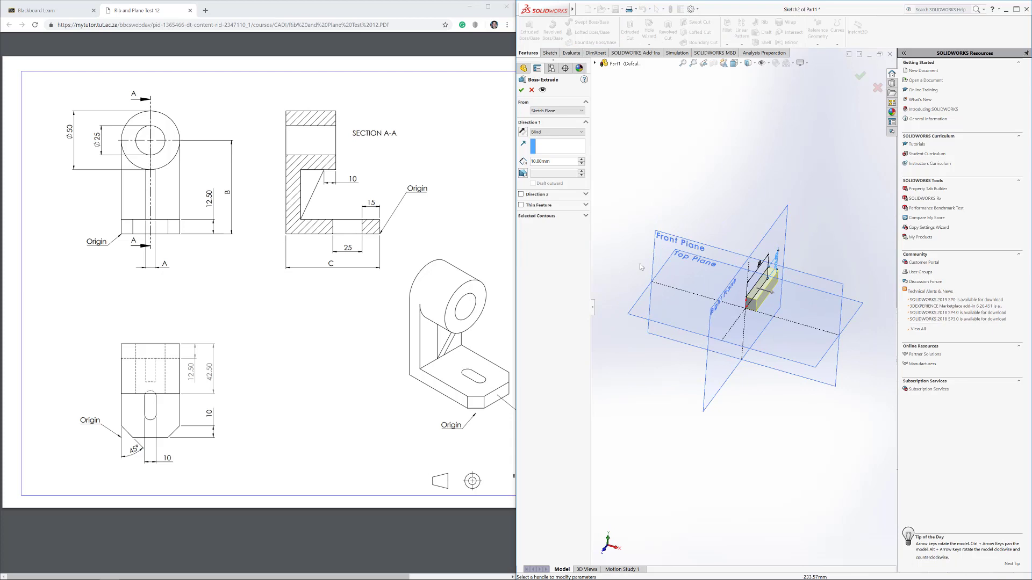
{"action": "left_click", "coordinate": [522, 132]}
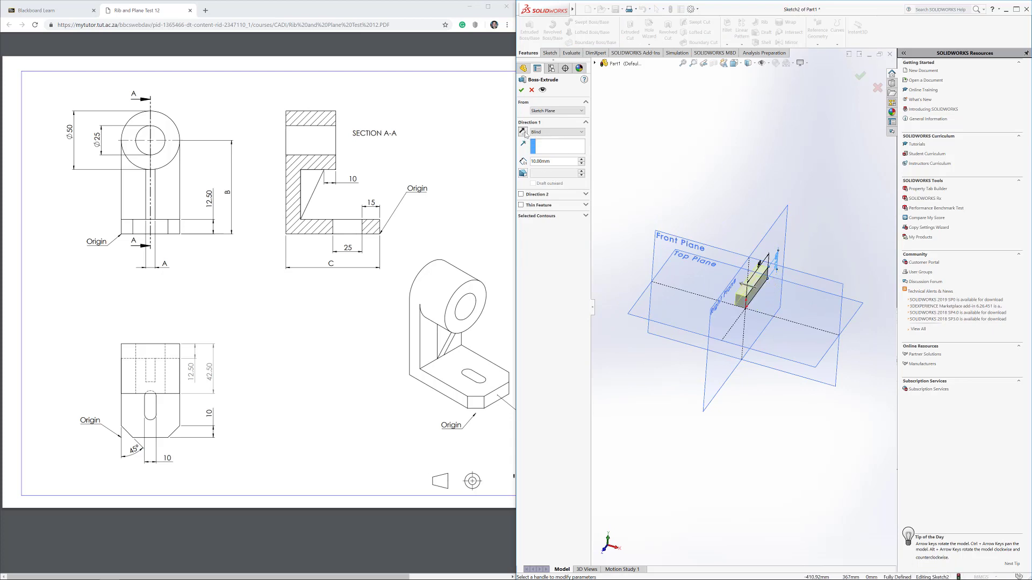
{"action": "left_click", "coordinate": [555, 162]}
{"action": "type", "text": "80"}
{"action": "key", "text": "Return"}
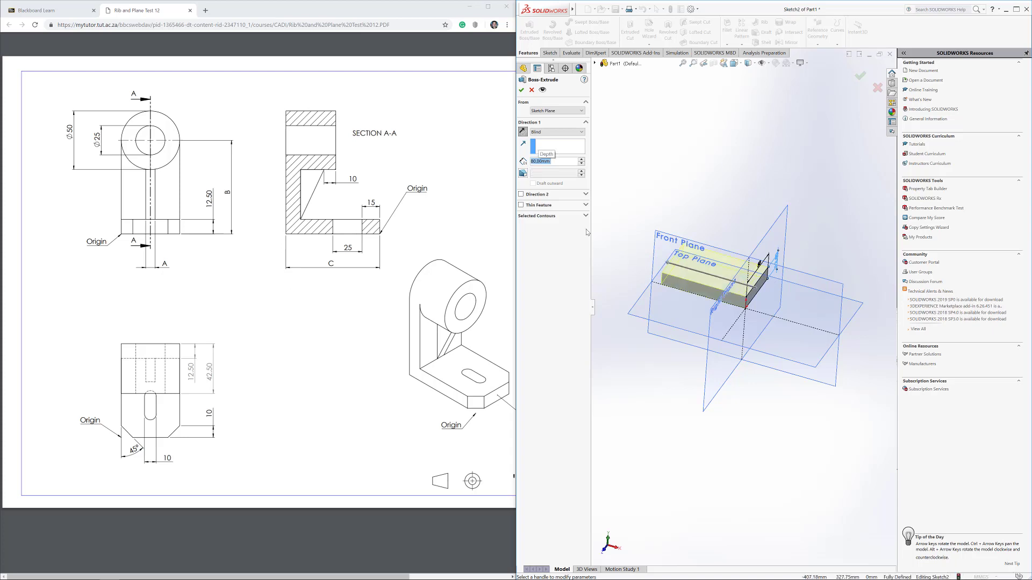
{"action": "left_click", "coordinate": [522, 91]}
{"action": "scroll", "coordinate": [698, 275], "scroll_direction": "down", "scroll_amount": 5}
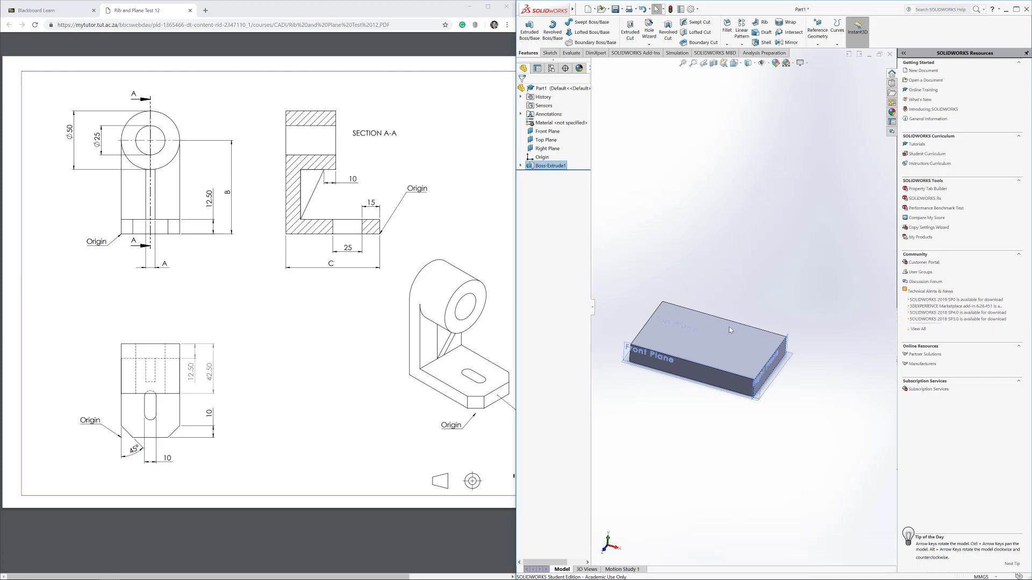
{"action": "middle_click_drag", "start_coordinate": [729, 330], "coordinate": [747, 325], "text": "ctrl"}
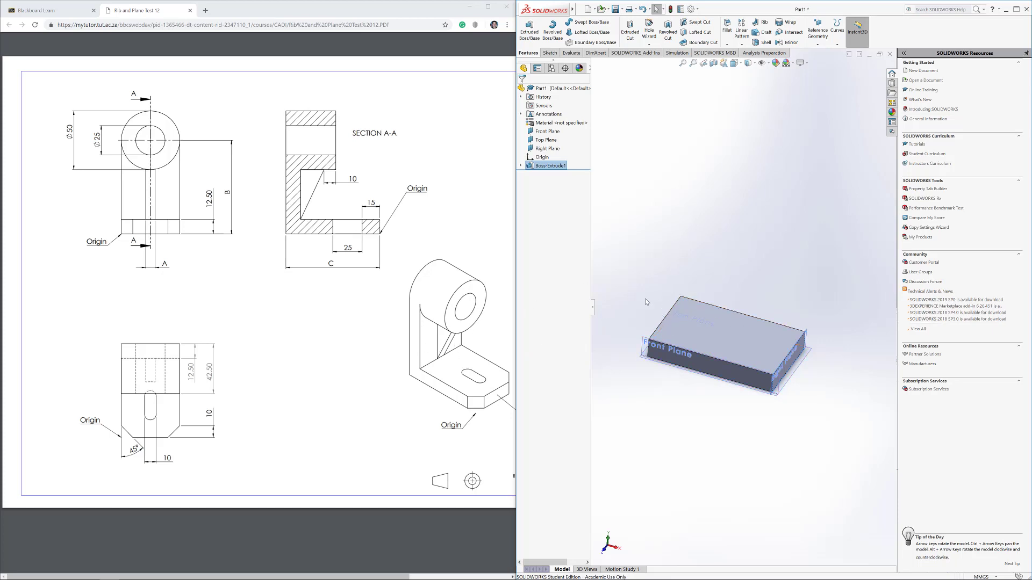
{"action": "key", "text": "ctrl+7"}
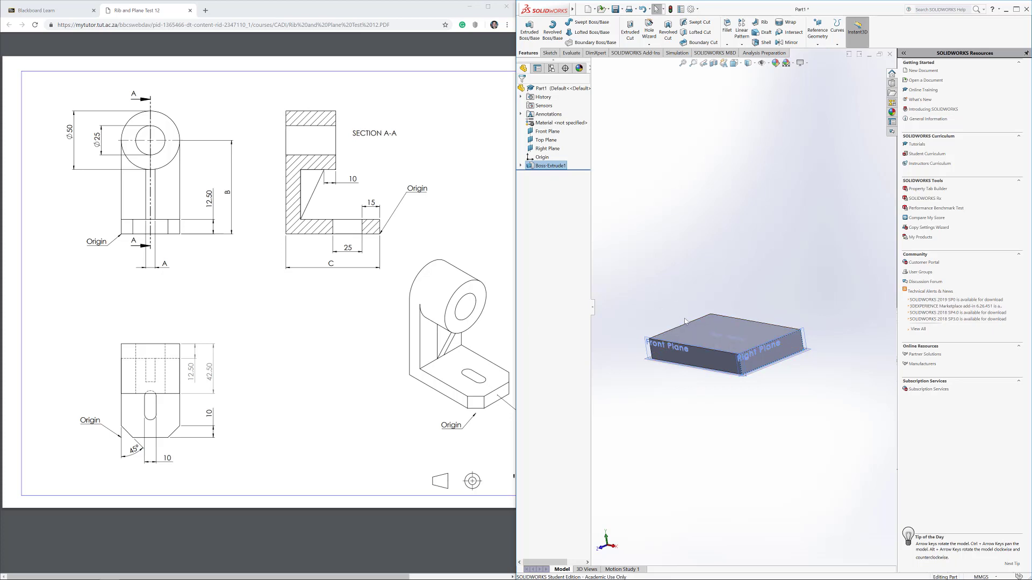
View the base plate's end face Normal To and open Sketch3 on it.
{"action": "middle_click_drag", "start_coordinate": [690, 317], "coordinate": [678, 349]}
{"action": "left_click", "coordinate": [677, 352]}
{"action": "right_click", "coordinate": [678, 351]}
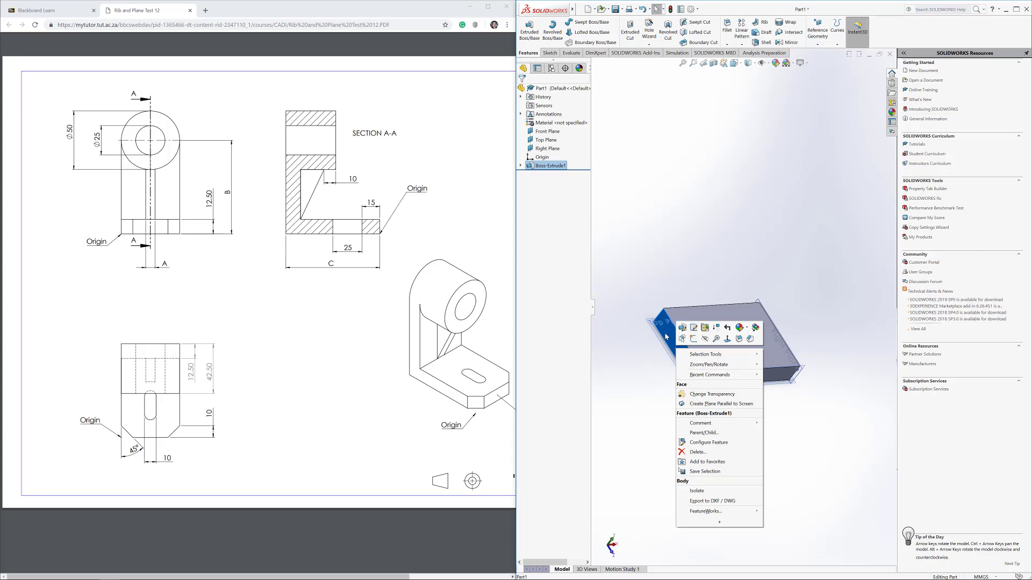
{"action": "left_click", "coordinate": [727, 339]}
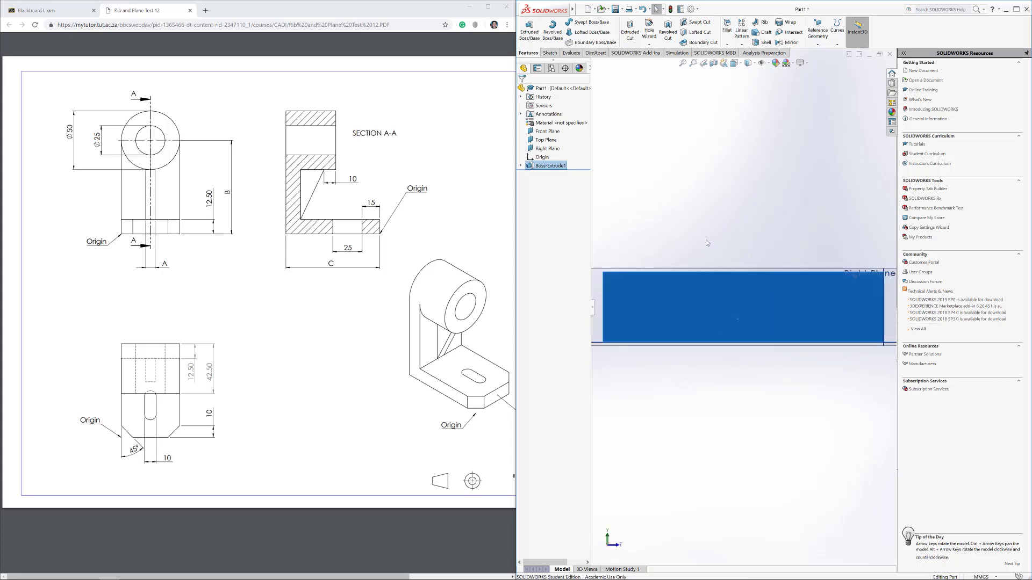
{"action": "key", "text": "z"}
{"action": "left_click", "coordinate": [549, 53]}
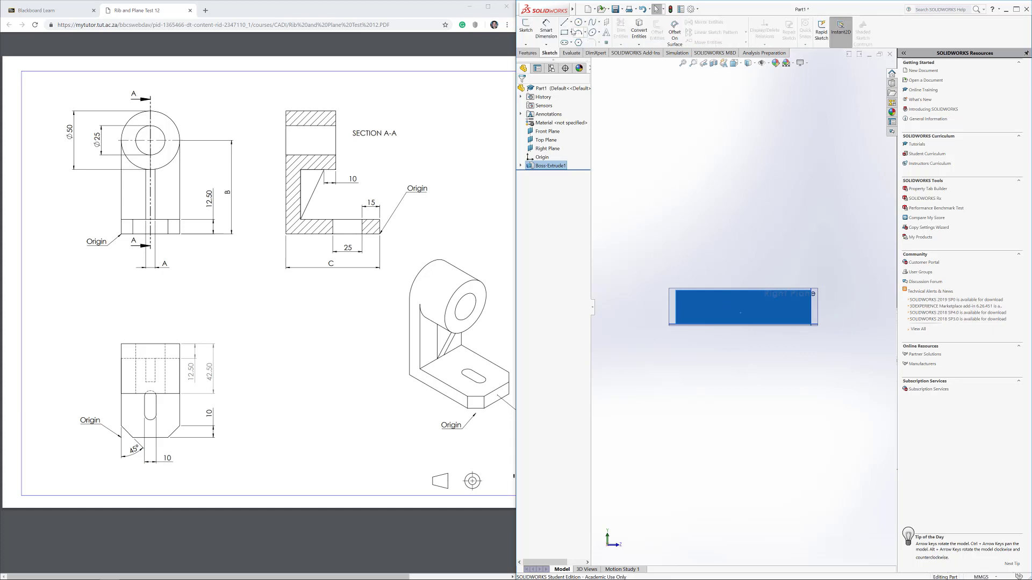
{"action": "left_click", "coordinate": [526, 28]}
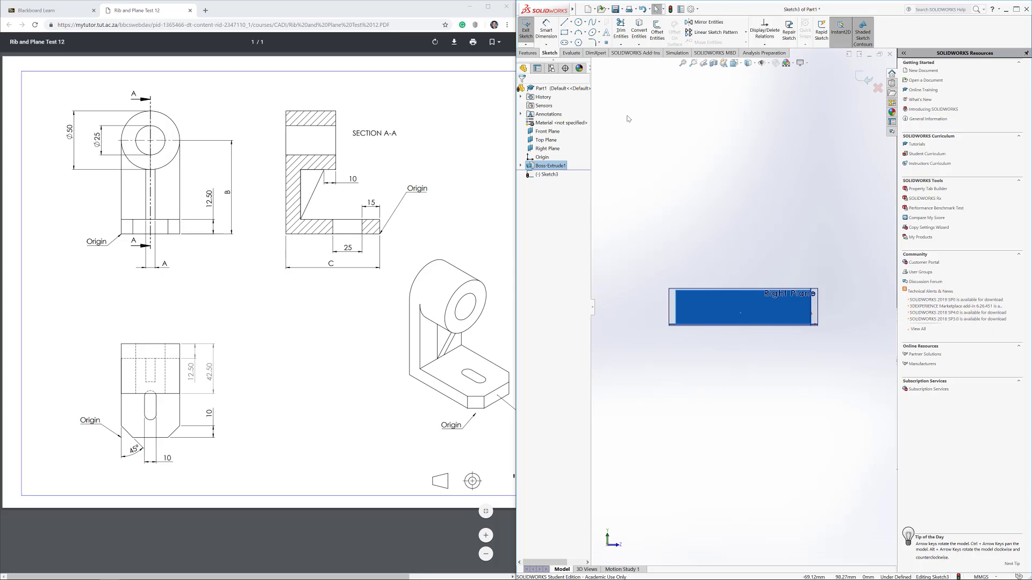
Draw a corner rectangle upward from the plate's top-left corner.
{"action": "left_click", "coordinate": [546, 30]}
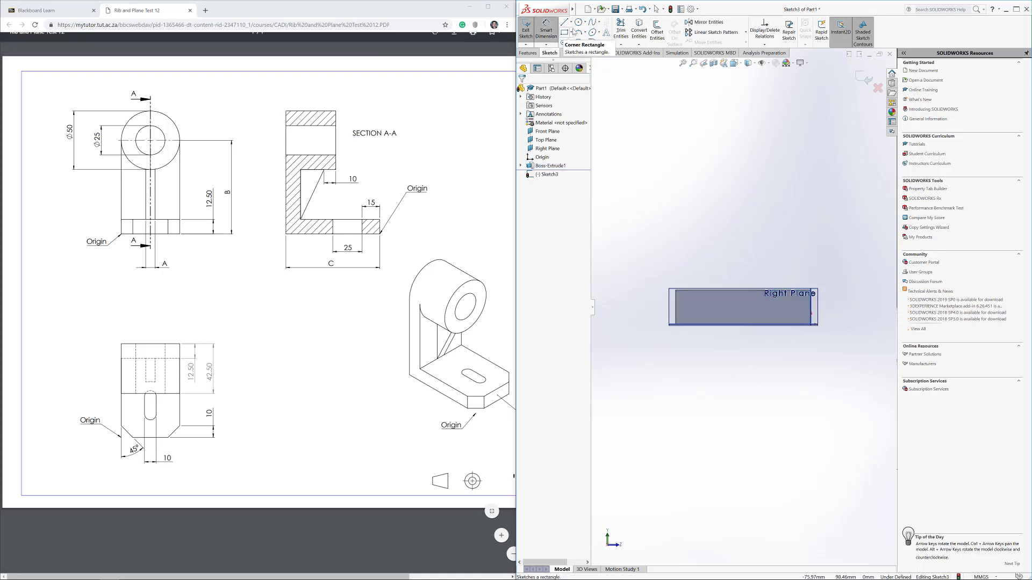
{"action": "left_click", "coordinate": [568, 33]}
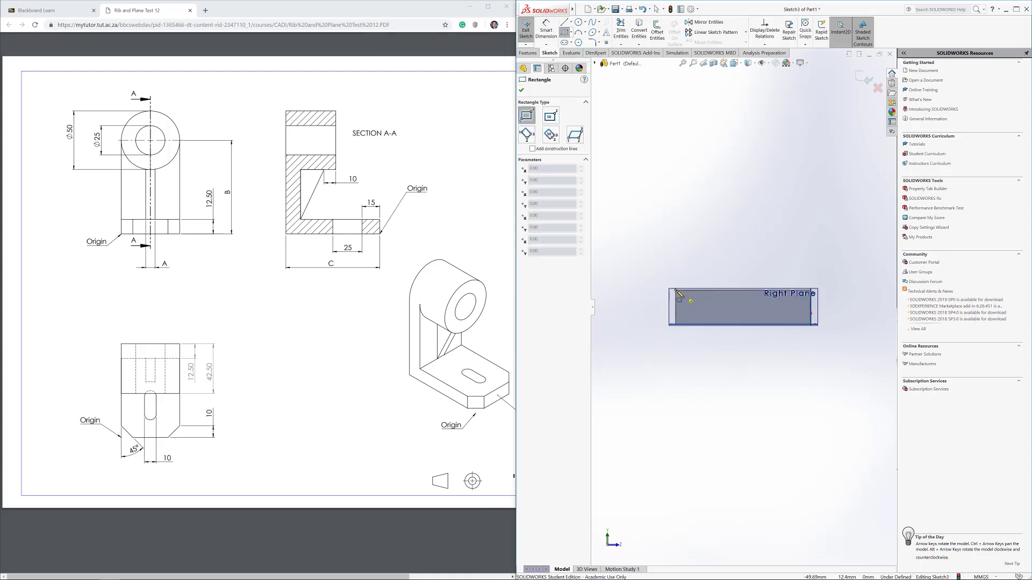
{"action": "left_click", "coordinate": [676, 289]}
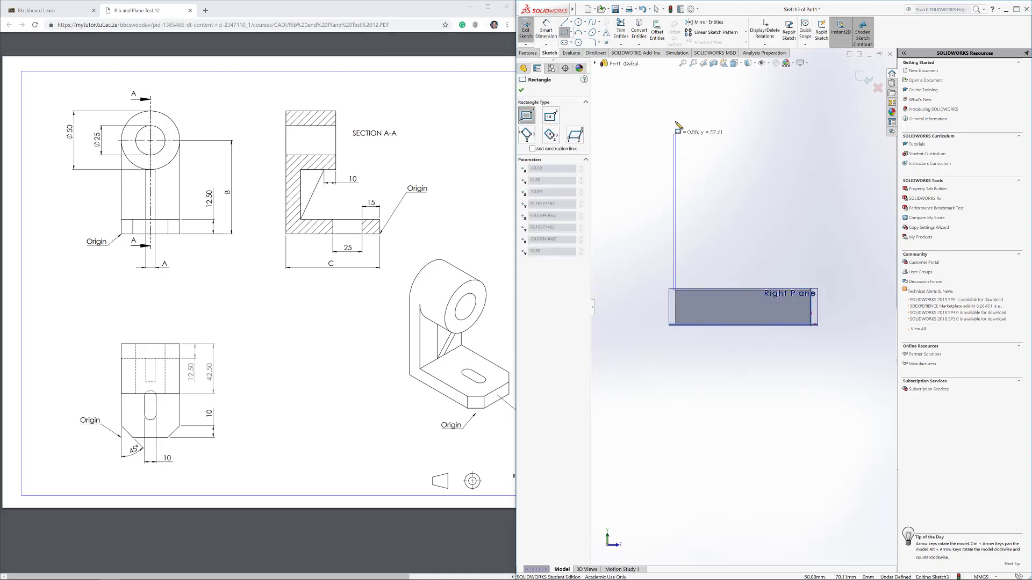
{"action": "left_click", "coordinate": [813, 99]}
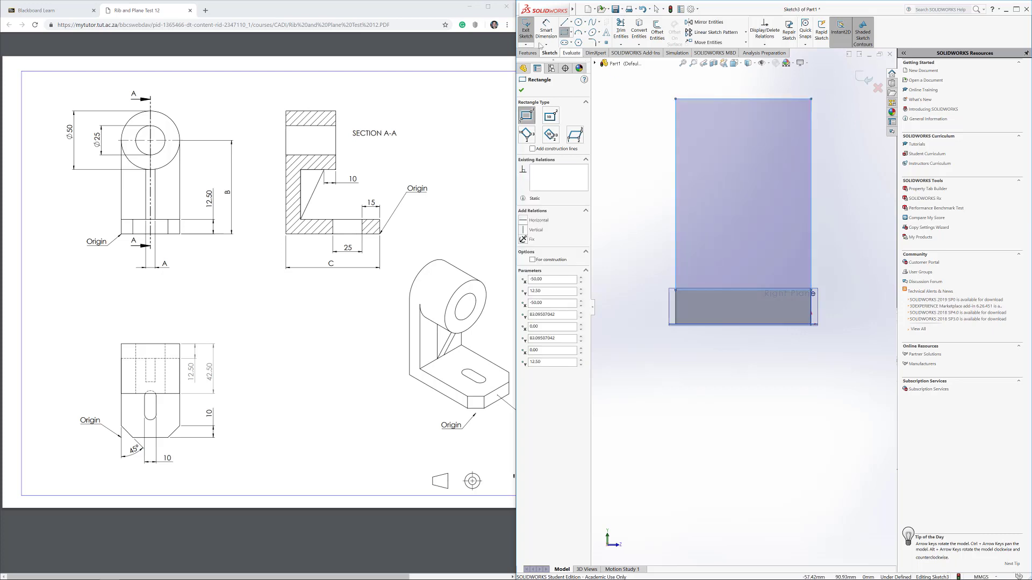
Dimension the rectangle's left edge with the expression 80-12.5 for a 67.50 height.
{"action": "left_click", "coordinate": [545, 30]}
{"action": "left_click", "coordinate": [673, 215]}
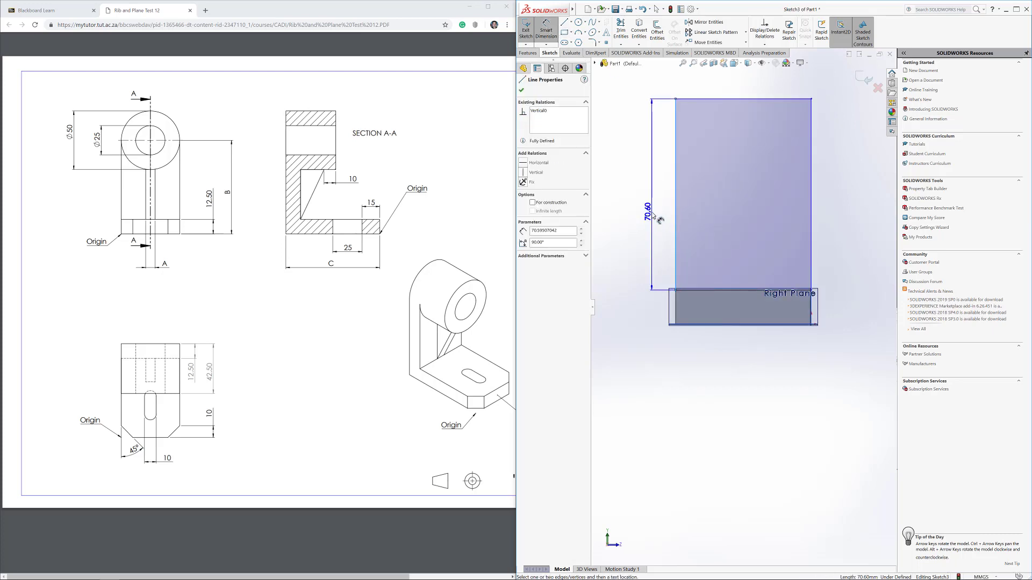
{"action": "left_click", "coordinate": [651, 209]}
{"action": "type", "text": "80-12.5"}
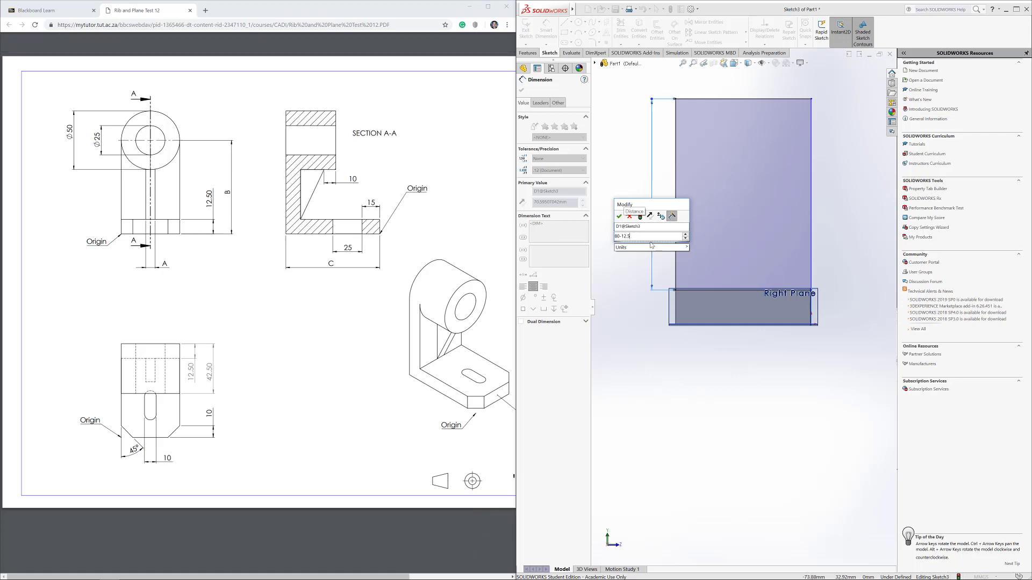
{"action": "key", "text": "Return"}
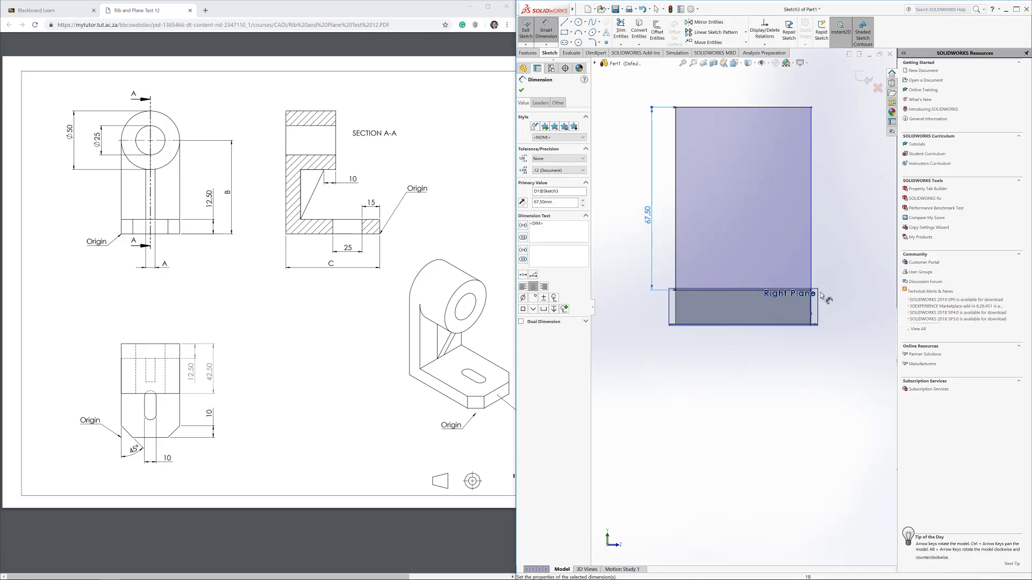
{"action": "scroll", "coordinate": [817, 290], "scroll_direction": "down", "scroll_amount": 5}
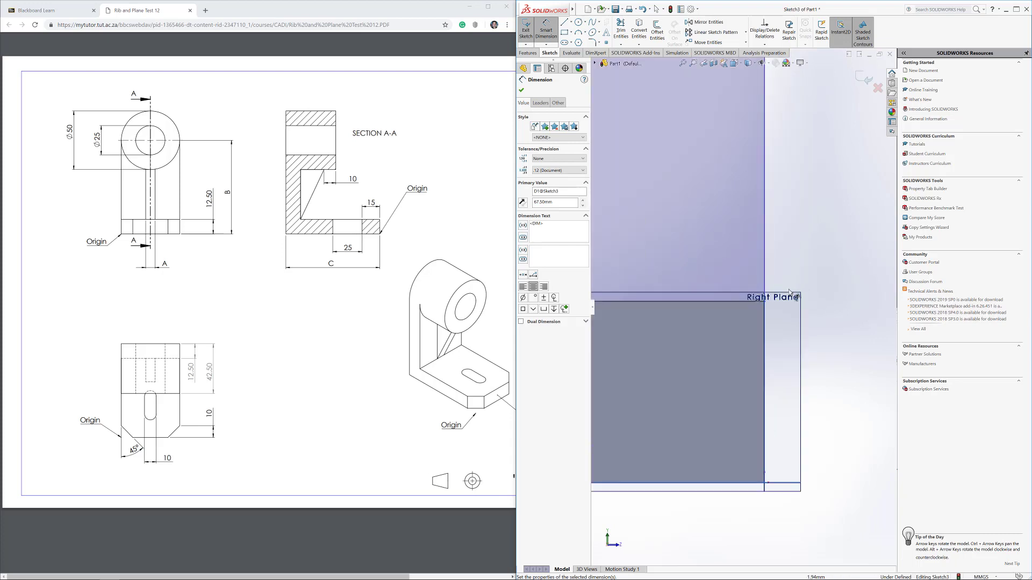
{"action": "scroll", "coordinate": [801, 336], "scroll_direction": "up", "scroll_amount": 3}
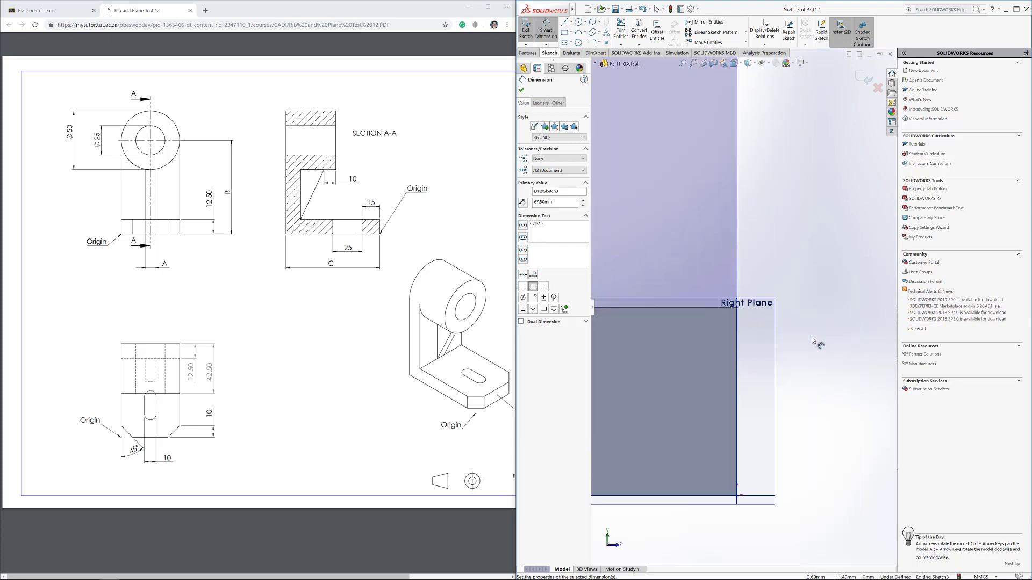
{"action": "scroll", "coordinate": [640, 328], "scroll_direction": "up", "scroll_amount": 3}
{"action": "scroll", "coordinate": [690, 238], "scroll_direction": "down", "scroll_amount": 3}
{"action": "scroll", "coordinate": [696, 209], "scroll_direction": "up", "scroll_amount": 2}
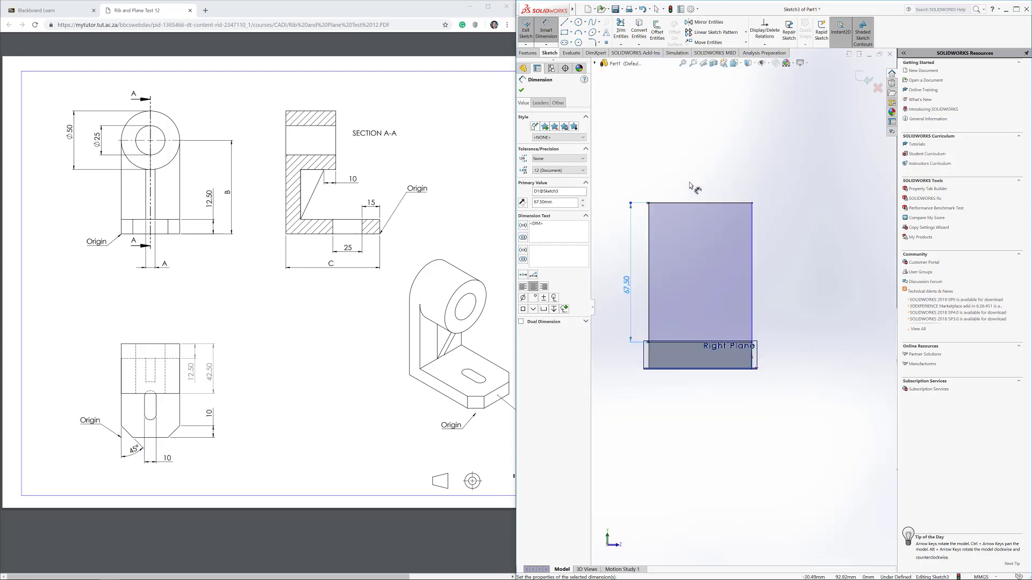
Dimension the rectangle's top edge to a width of 50.
{"action": "left_click", "coordinate": [699, 206]}
{"action": "left_click", "coordinate": [692, 183]}
{"action": "type", "text": "50.00mm"}
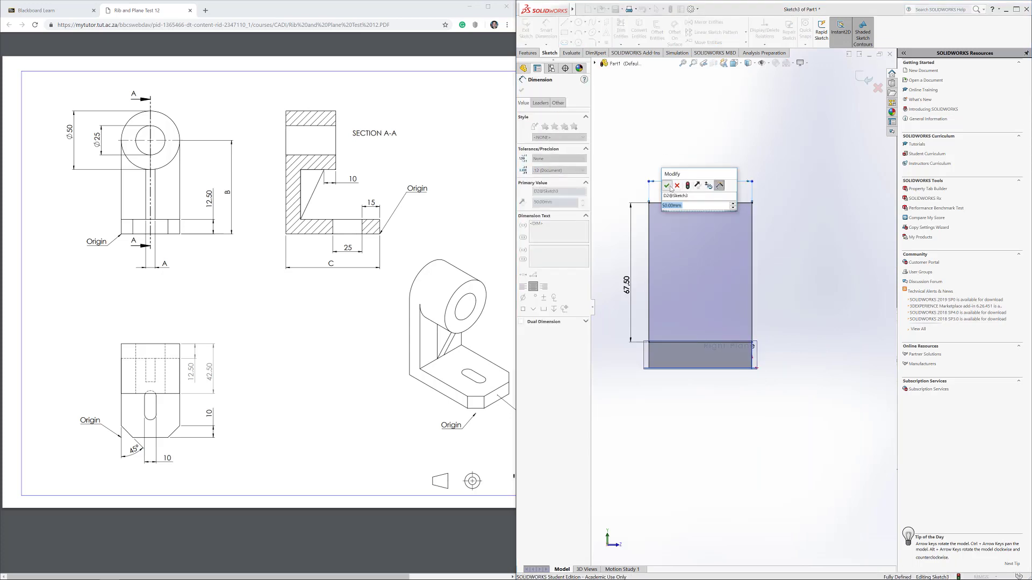
{"action": "key", "text": "Return"}
{"action": "scroll", "coordinate": [805, 338], "scroll_direction": "up", "scroll_amount": 1}
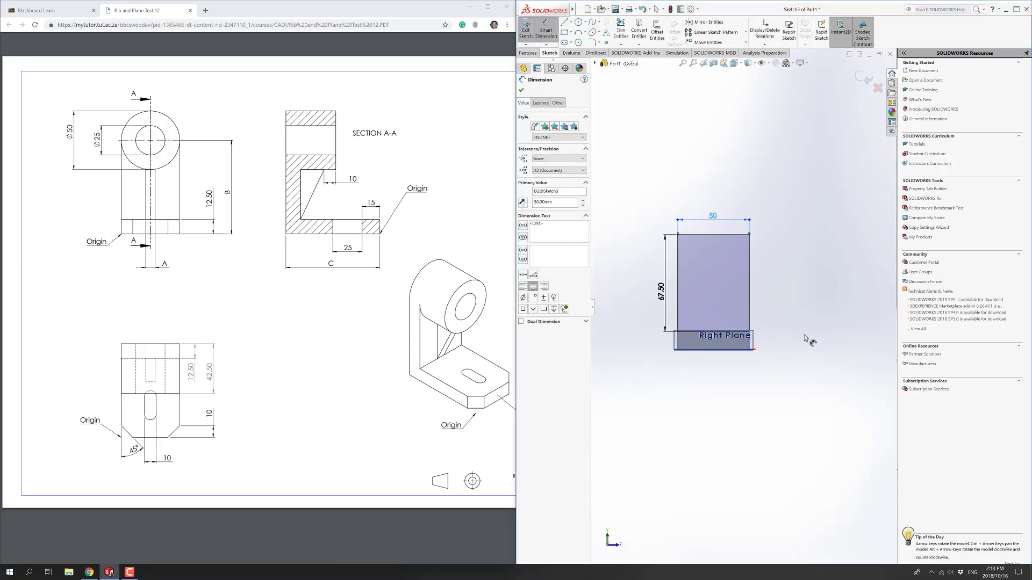
{"action": "left_click", "coordinate": [527, 53]}
Extrude the upright rectangle in the reversed direction to a 12.5 mm blind depth.
{"action": "left_click", "coordinate": [529, 30]}
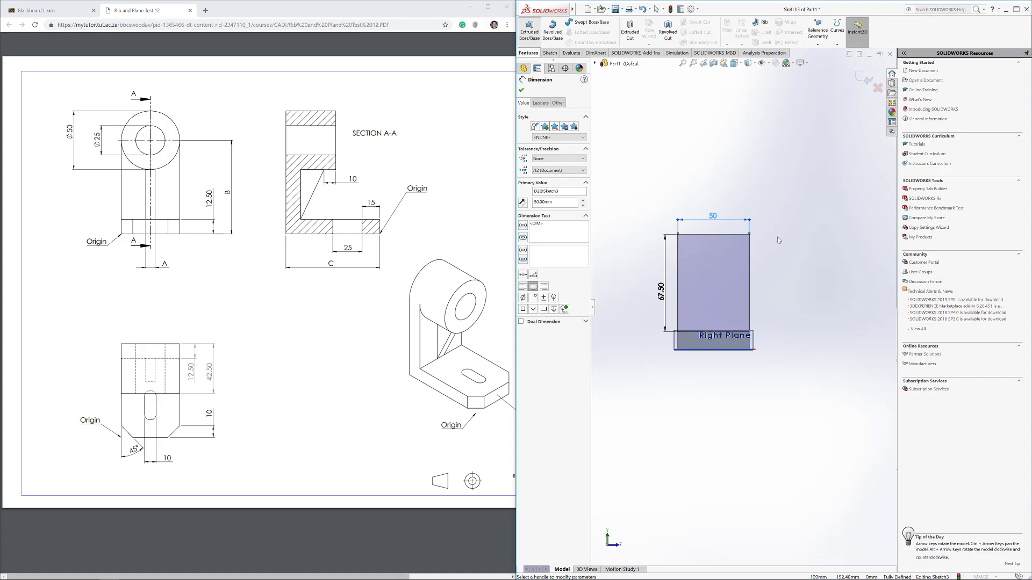
{"action": "left_click", "coordinate": [535, 160]}
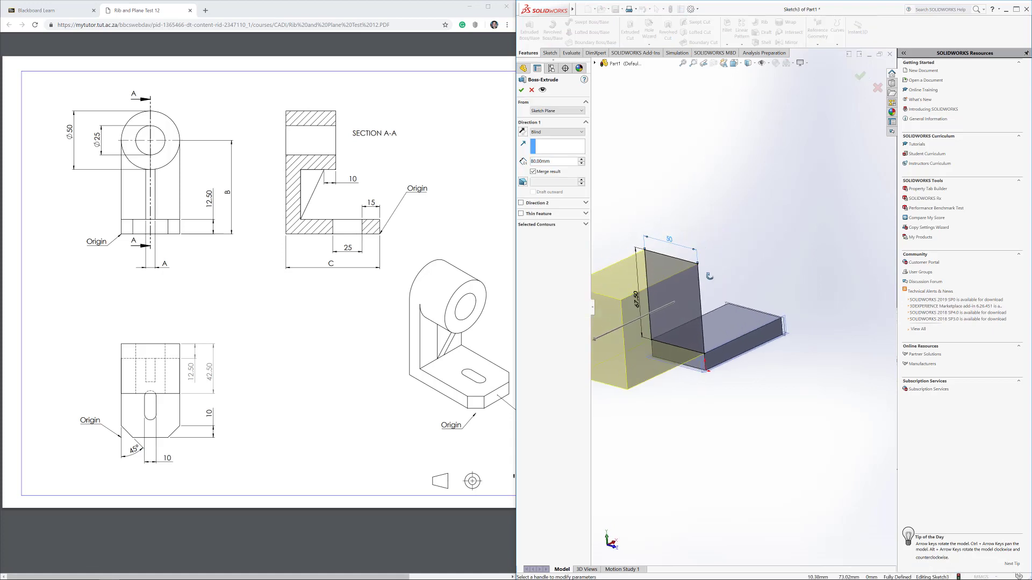
{"action": "left_click", "coordinate": [522, 132]}
{"action": "double_click", "coordinate": [558, 160]}
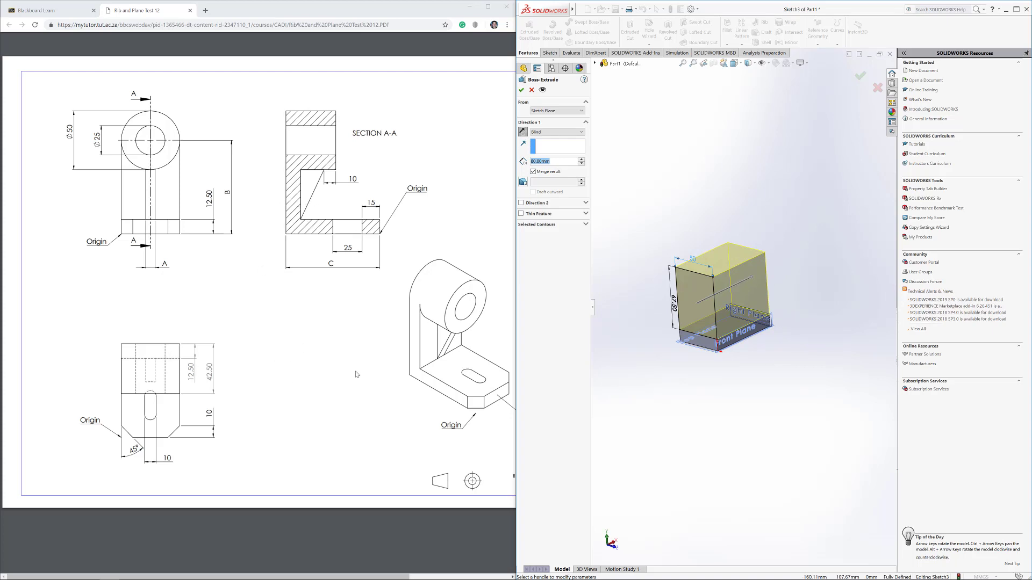
{"action": "type", "text": "12.5"}
{"action": "key", "text": "Return"}
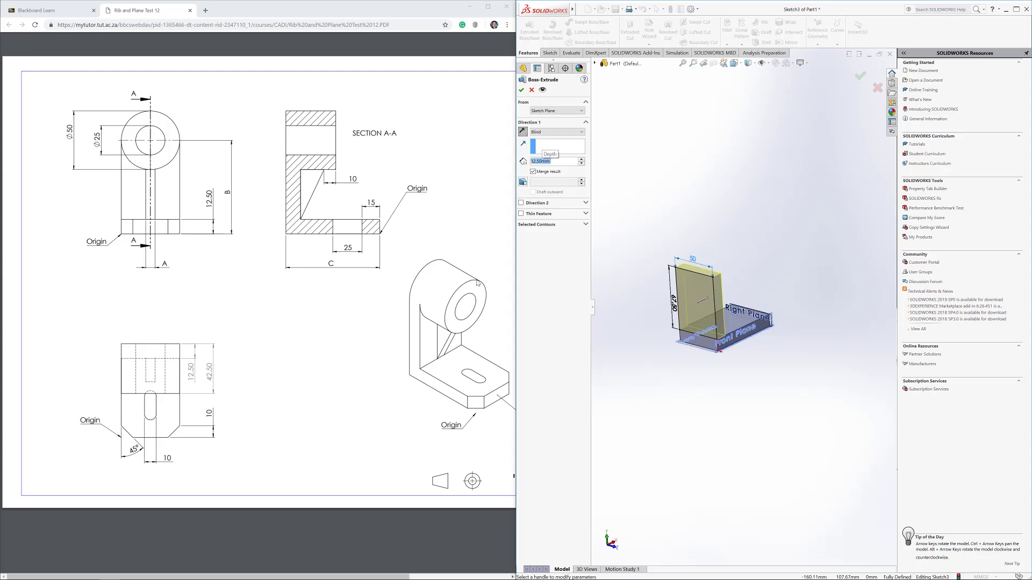
{"action": "left_click", "coordinate": [521, 90]}
{"action": "middle_click_drag", "start_coordinate": [719, 288], "coordinate": [652, 306]}
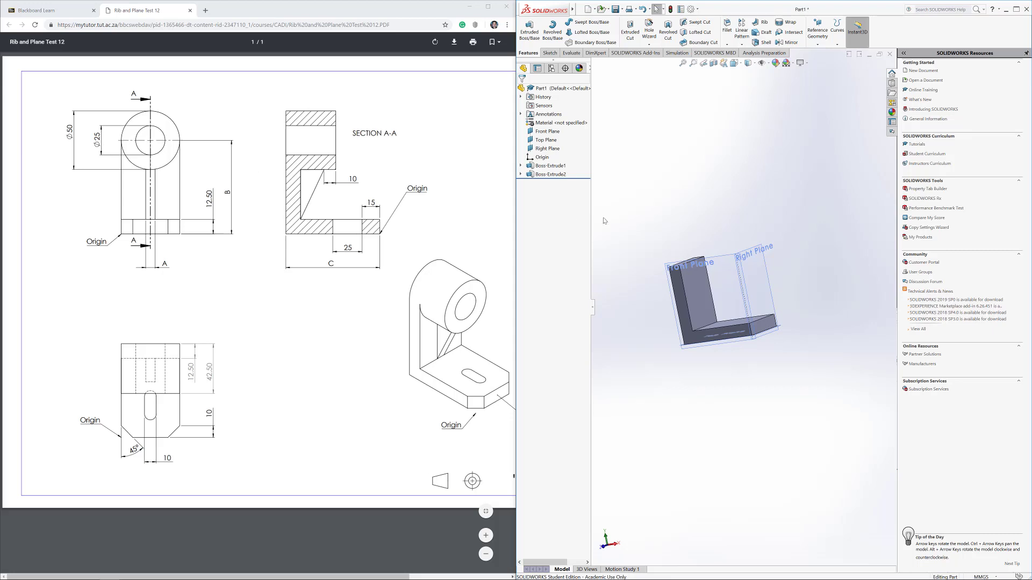
Select the upright's broad face and turn the view Normal To it.
{"action": "middle_click_drag", "start_coordinate": [604, 221], "coordinate": [698, 282]}
{"action": "right_click", "coordinate": [697, 282]}
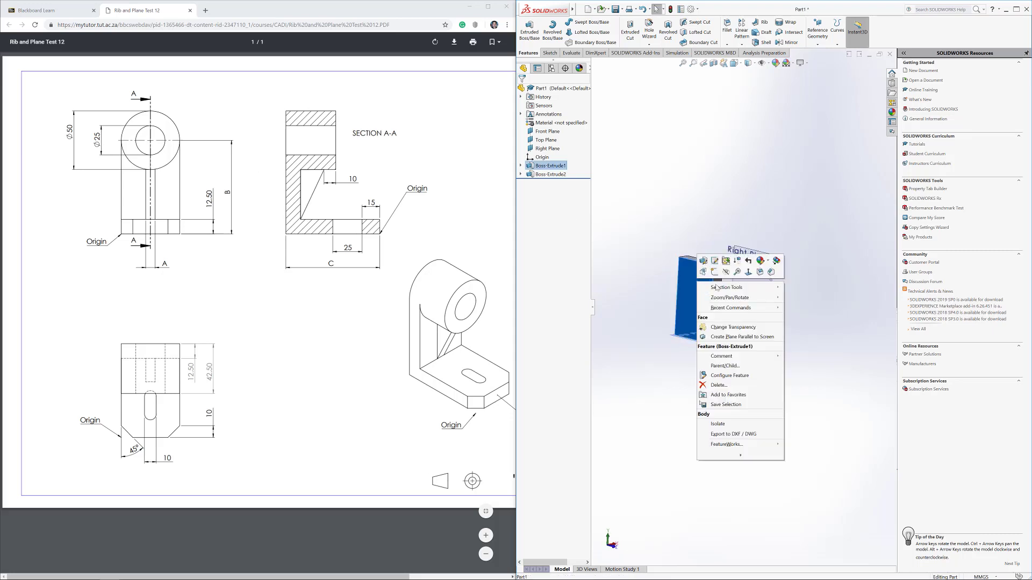
{"action": "left_click", "coordinate": [748, 272]}
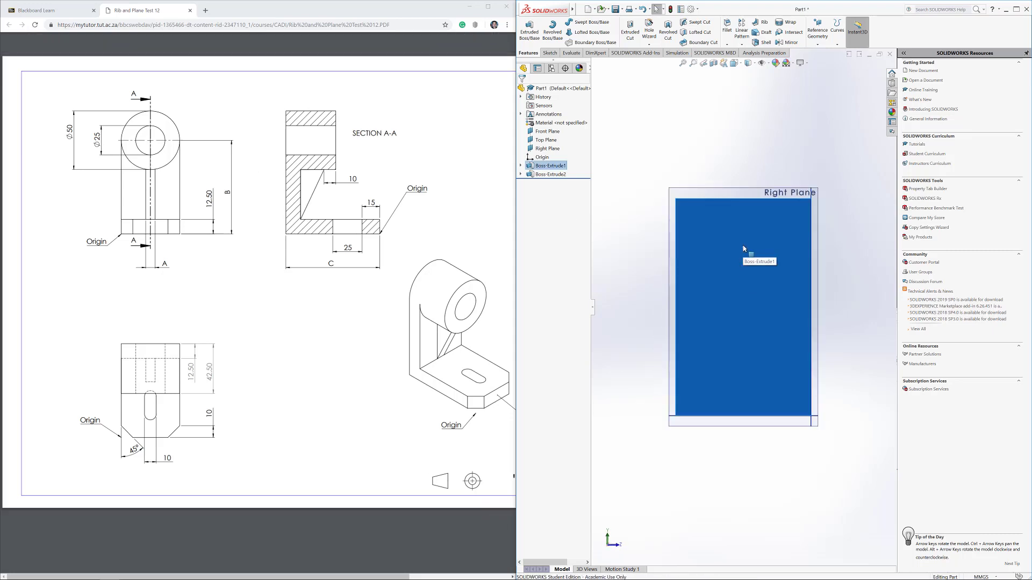
{"action": "middle_click_drag", "start_coordinate": [744, 281], "coordinate": [660, 304]}
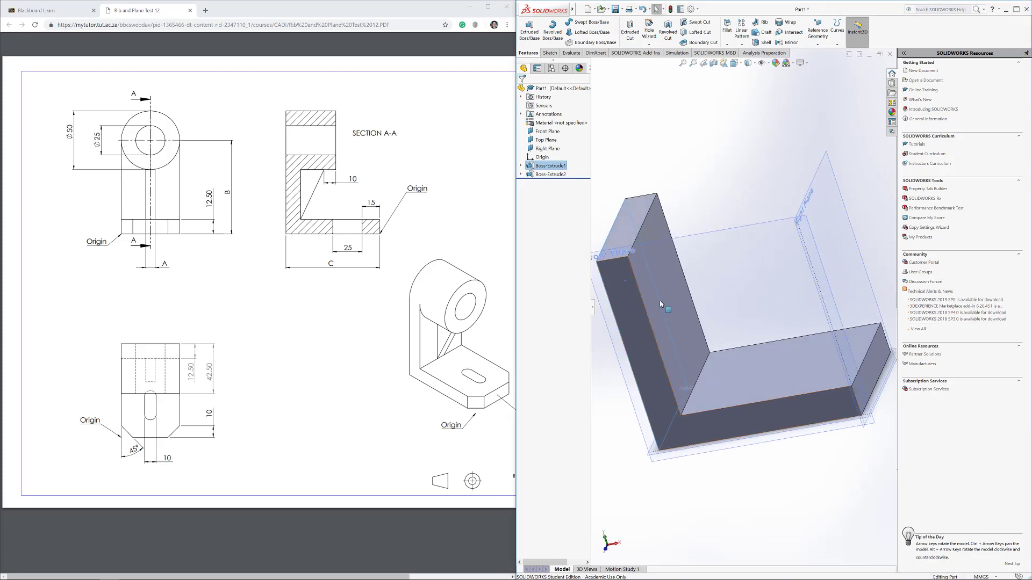
{"action": "left_click", "coordinate": [664, 295]}
{"action": "right_click", "coordinate": [667, 288]}
{"action": "left_click", "coordinate": [714, 273]}
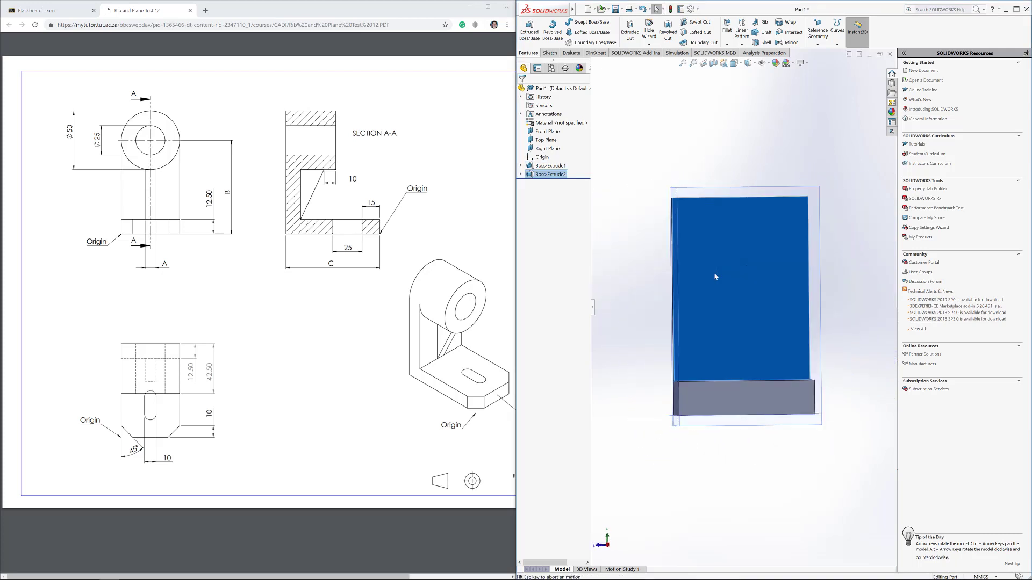
Start a sketch on the upright face, then undo a misplaced trial circle.
{"action": "left_click", "coordinate": [550, 52]}
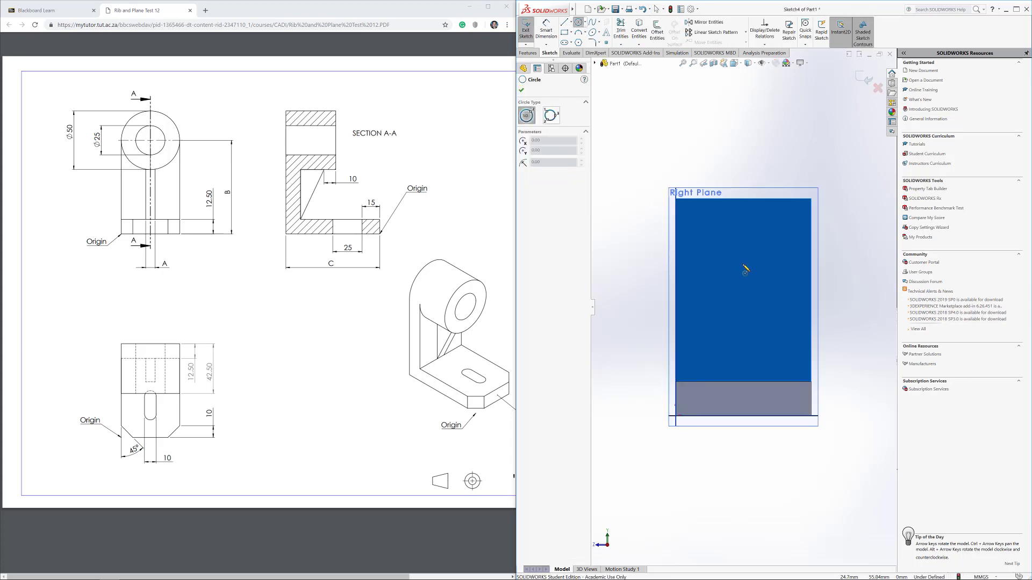
{"action": "left_click", "coordinate": [744, 263]}
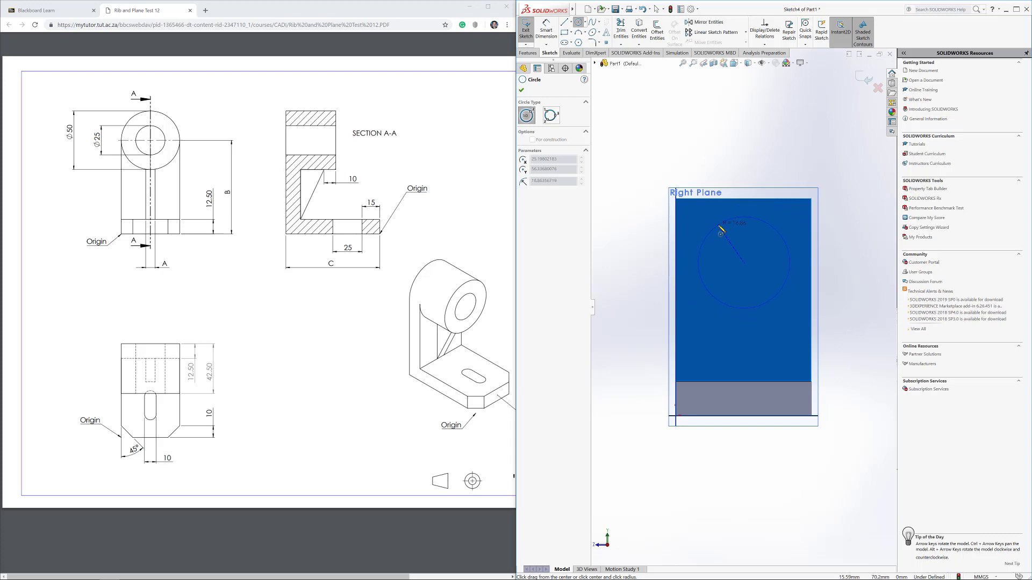
{"action": "left_click", "coordinate": [720, 230]}
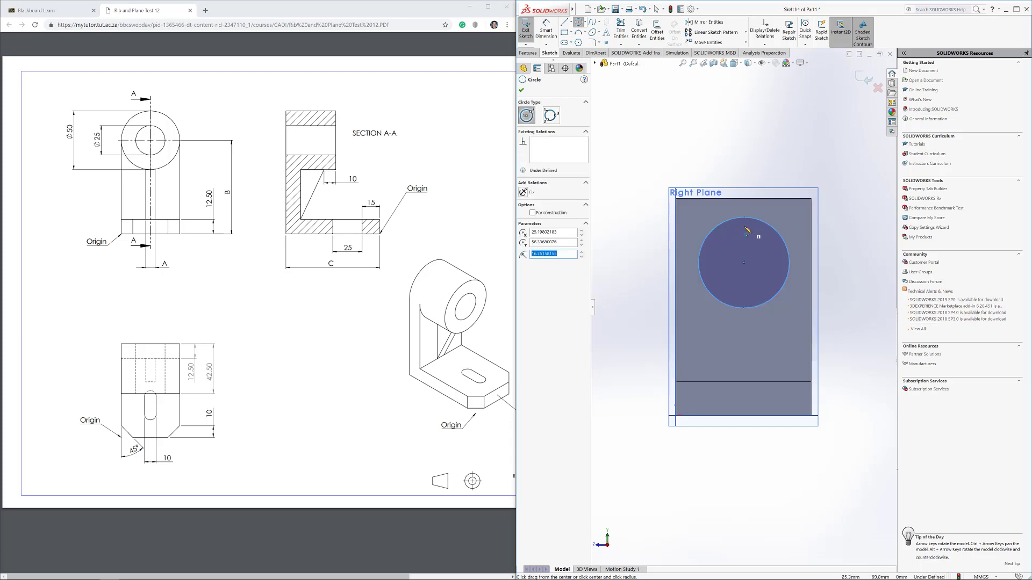
{"action": "key", "text": "ctrl+z"}
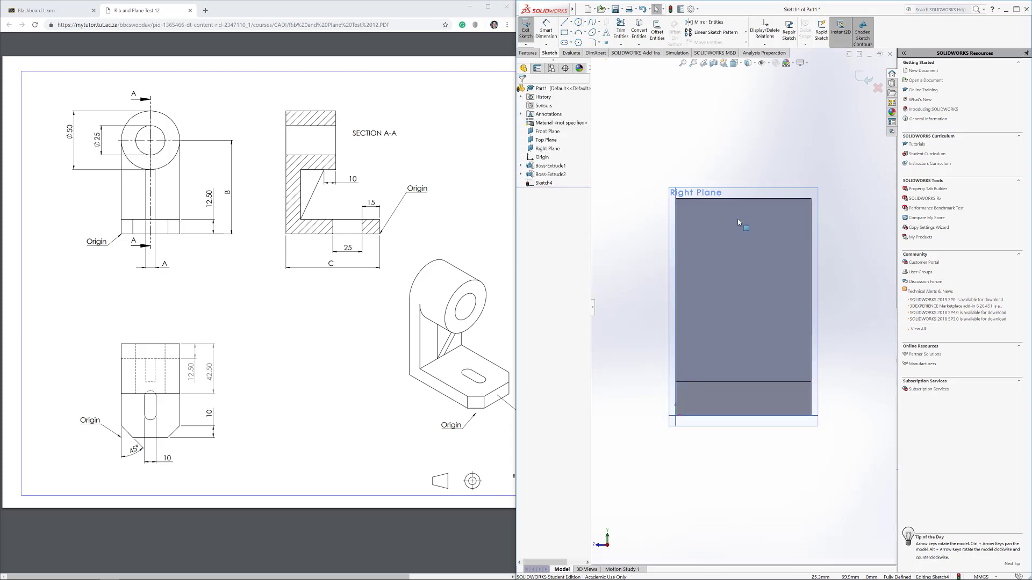
{"action": "left_click", "coordinate": [580, 23]}
Draw two concentric circles centred on the upright's top edge.
{"action": "left_click", "coordinate": [743, 198]}
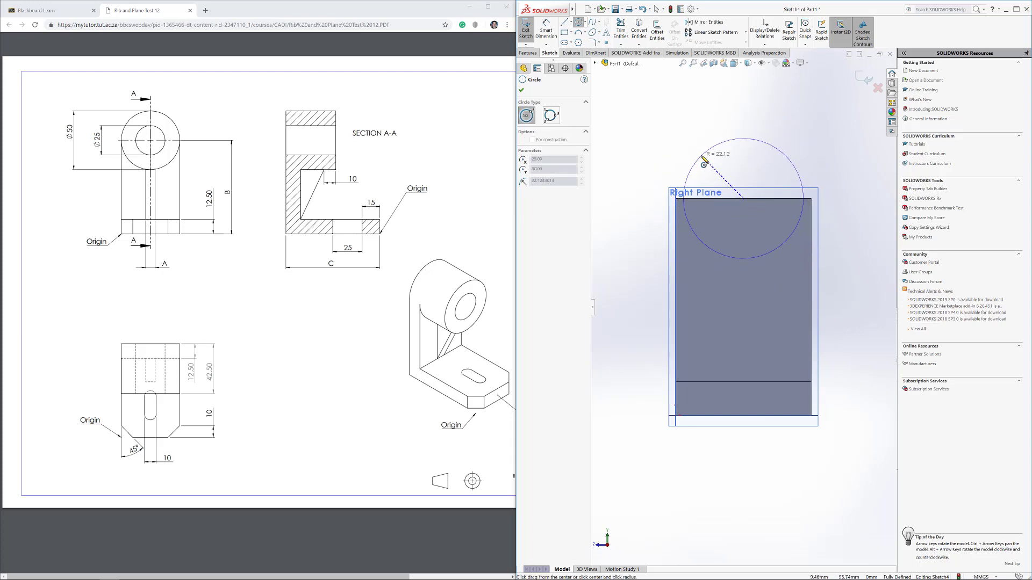
{"action": "left_click", "coordinate": [701, 157]}
{"action": "left_click", "coordinate": [743, 198]}
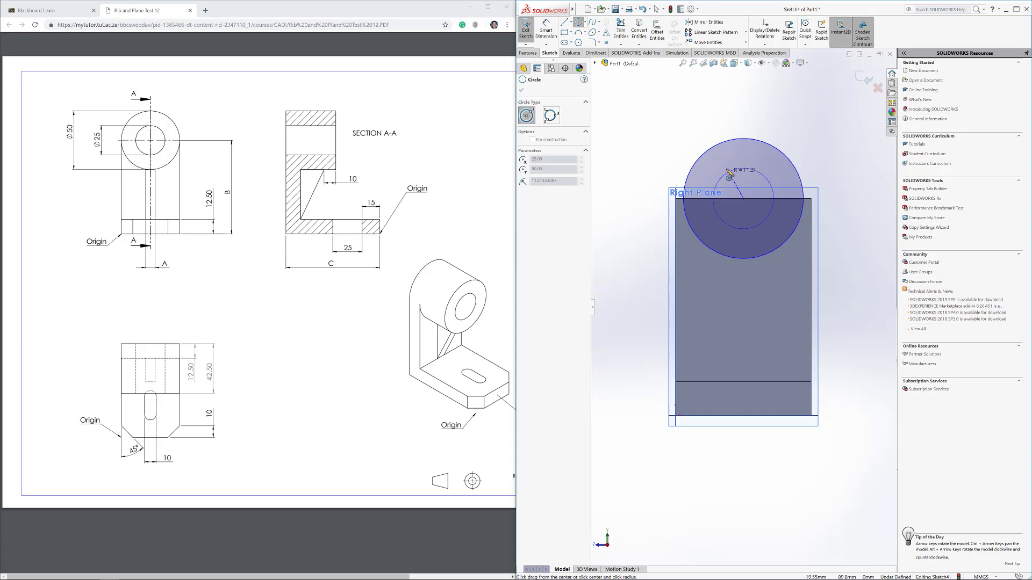
{"action": "left_click", "coordinate": [715, 170]}
Dimension the outer circle to ⌀50 and the inner circle to ⌀25.
{"action": "left_click", "coordinate": [546, 29]}
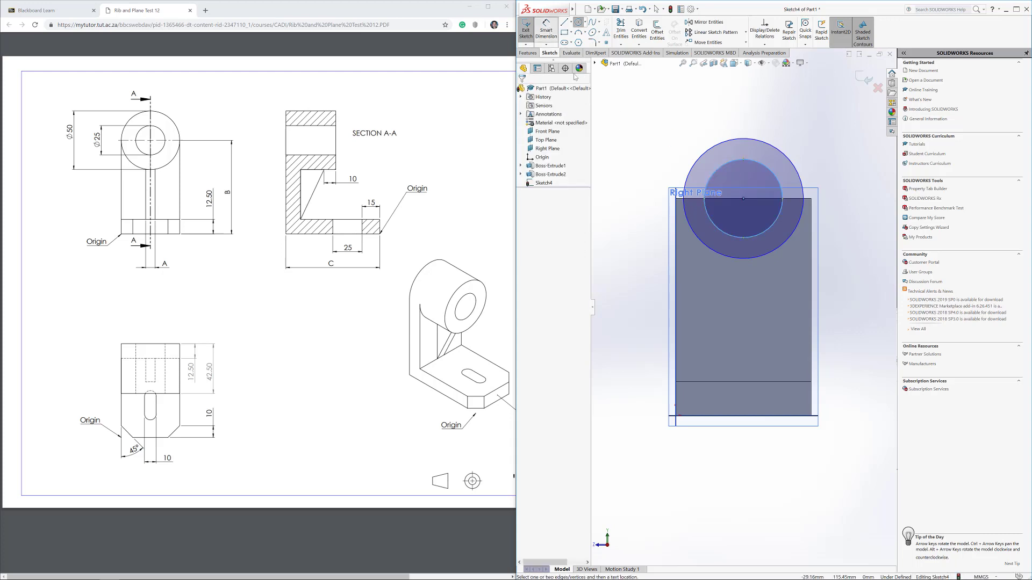
{"action": "left_click", "coordinate": [790, 162]}
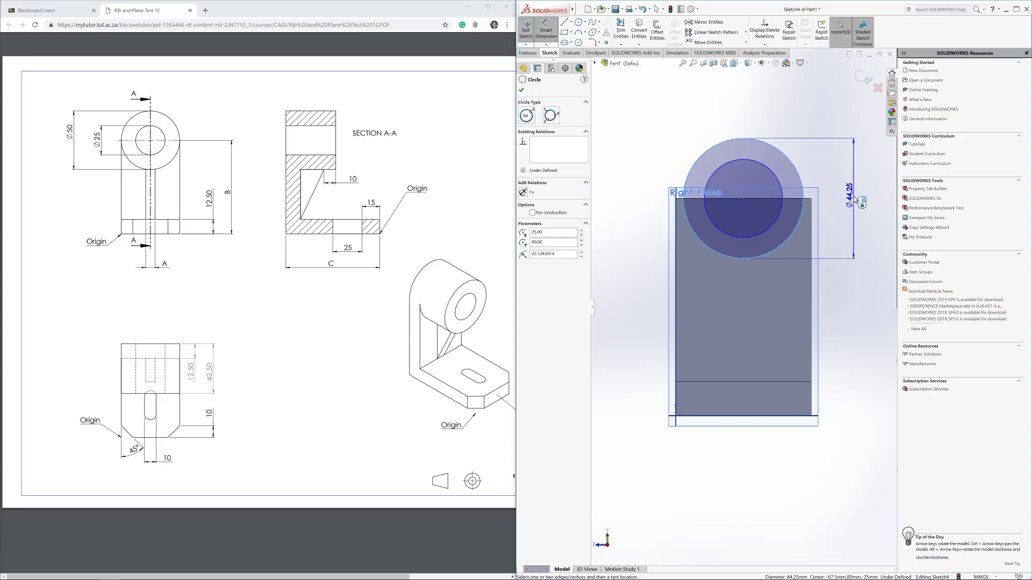
{"action": "left_click", "coordinate": [856, 199]}
{"action": "type", "text": "50"}
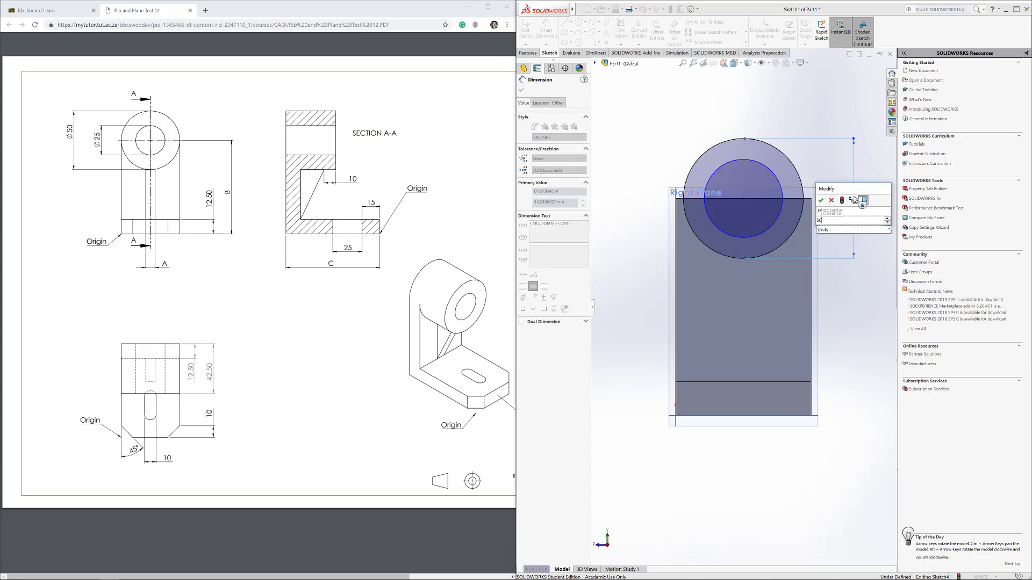
{"action": "key", "text": "Return"}
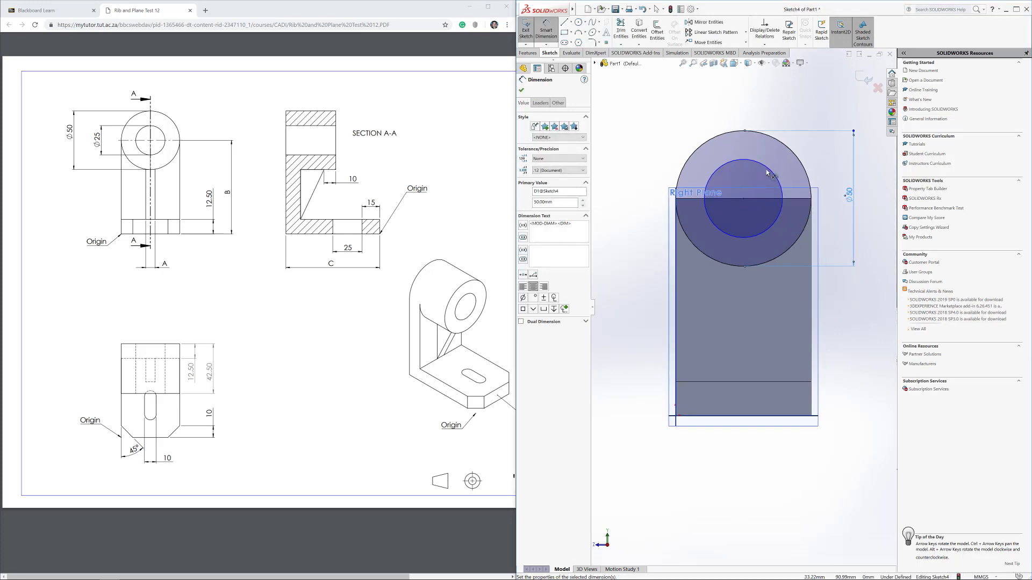
{"action": "left_click", "coordinate": [769, 172]}
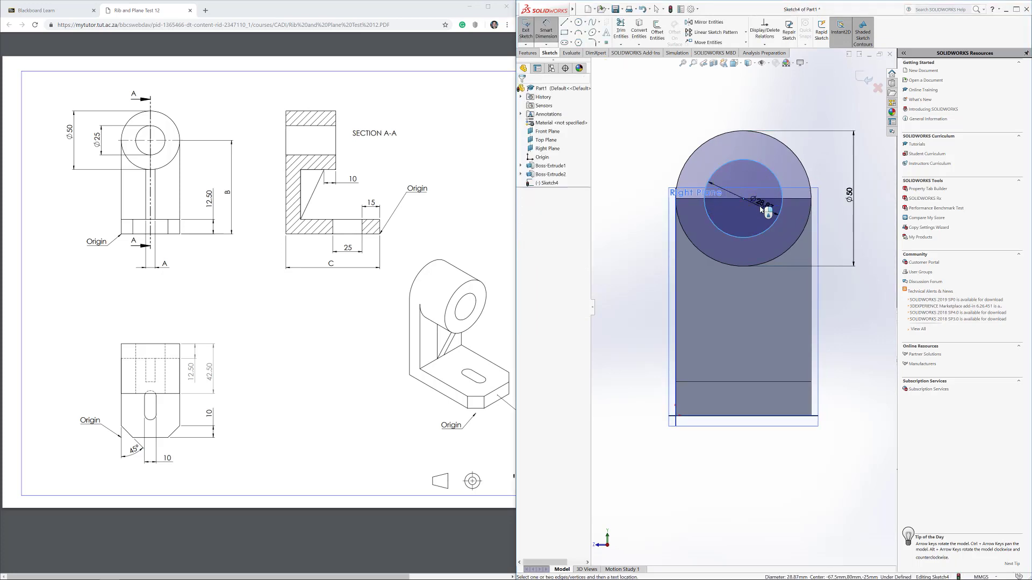
{"action": "left_click", "coordinate": [760, 210]}
{"action": "type", "text": "25"}
{"action": "key", "text": "Return"}
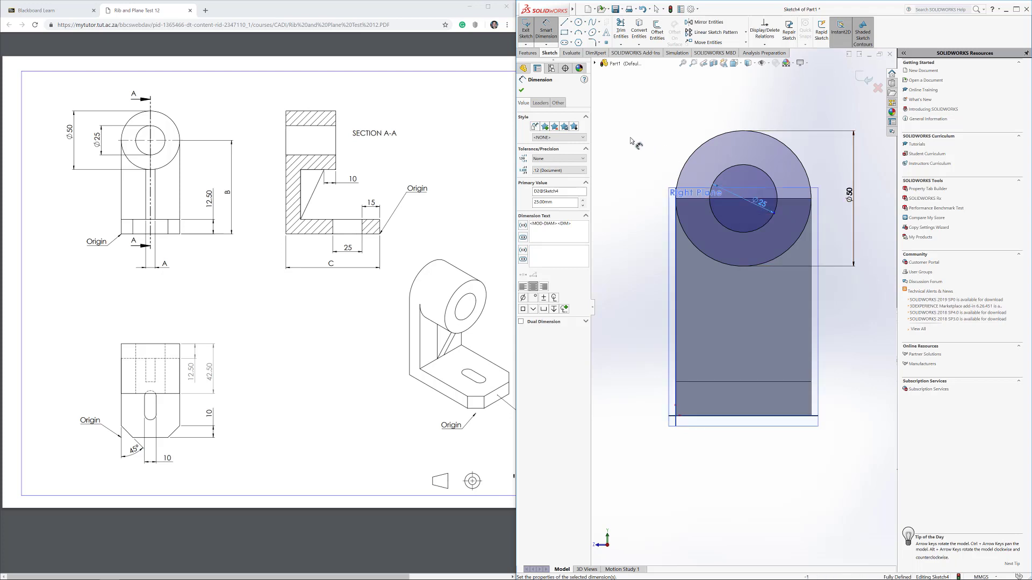
{"action": "middle_click_drag", "start_coordinate": [747, 203], "coordinate": [689, 153]}
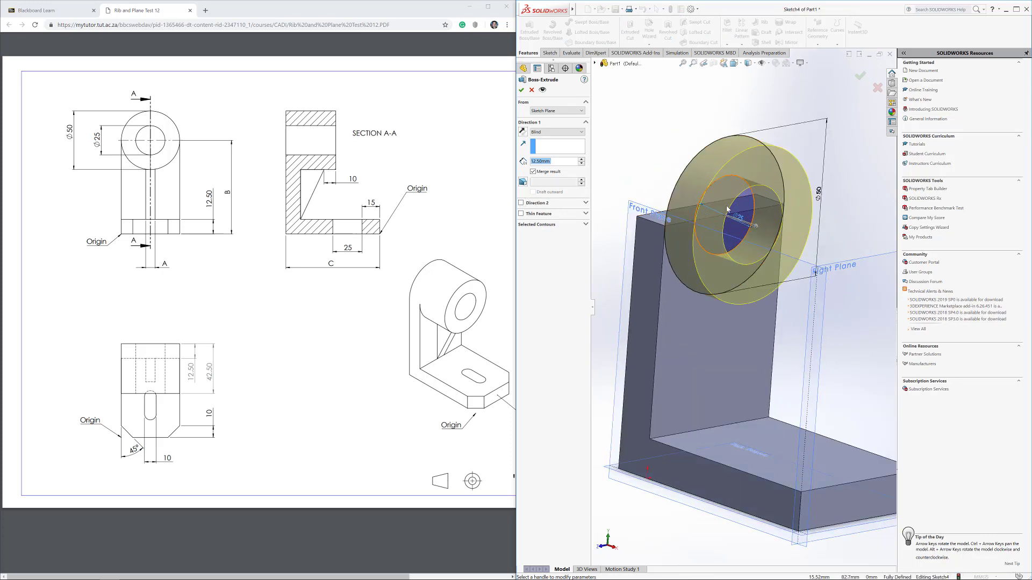
Extrude the ring 42.5 mm blind, add Direction 2 at 12.5 mm, and confirm.
{"action": "mouse_move", "coordinate": [260, 192]}
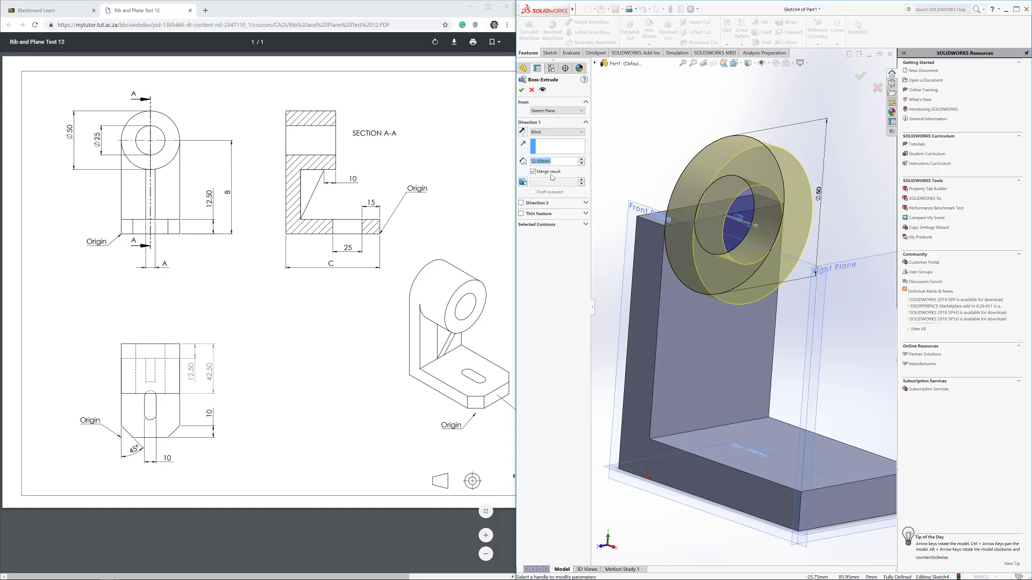
{"action": "type", "text": "42.5"}
{"action": "key", "text": "Return"}
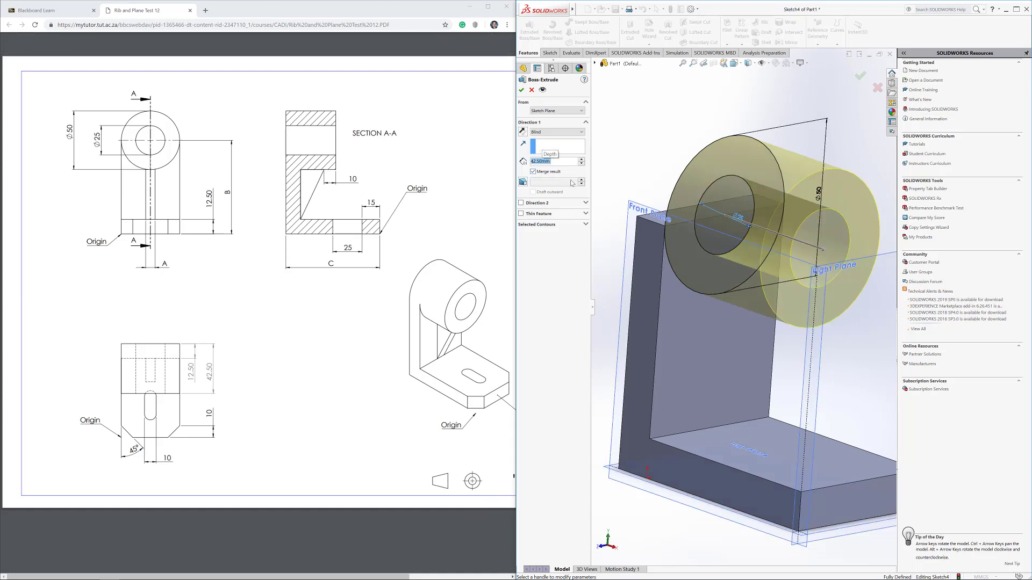
{"action": "left_click", "coordinate": [520, 203]}
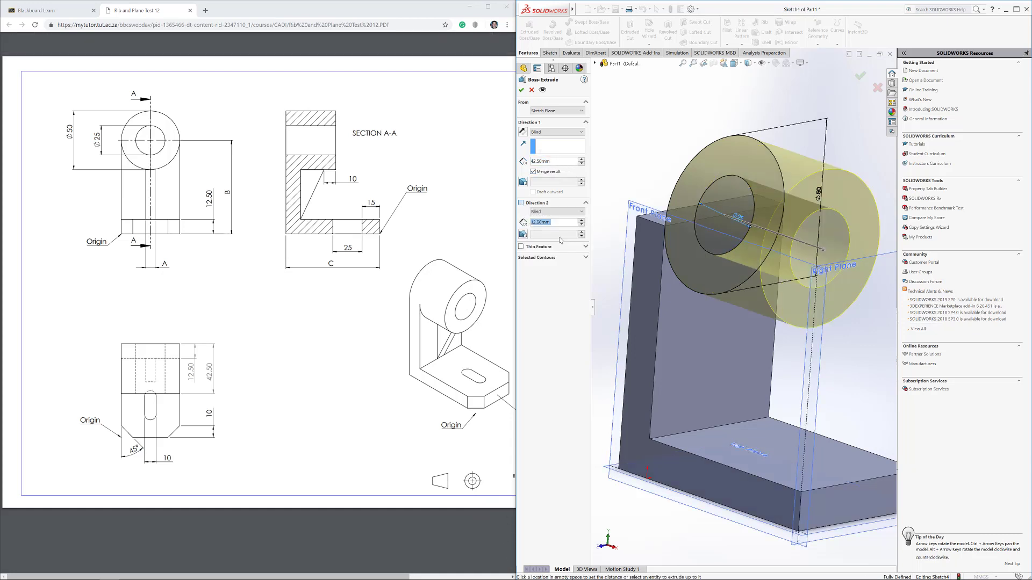
{"action": "middle_click_drag", "start_coordinate": [640, 248], "coordinate": [569, 234]}
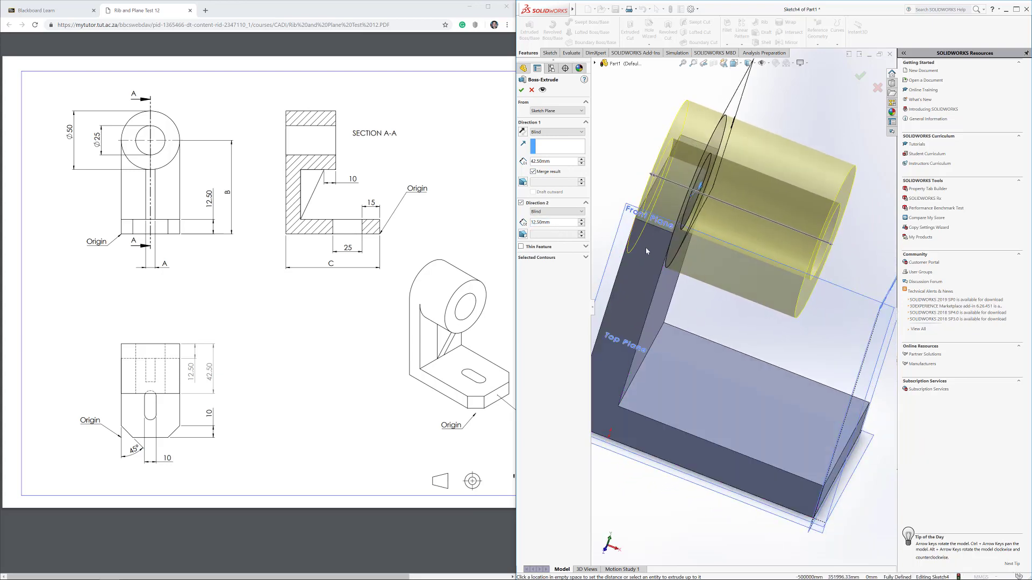
{"action": "middle_click_drag", "start_coordinate": [646, 247], "coordinate": [558, 220]}
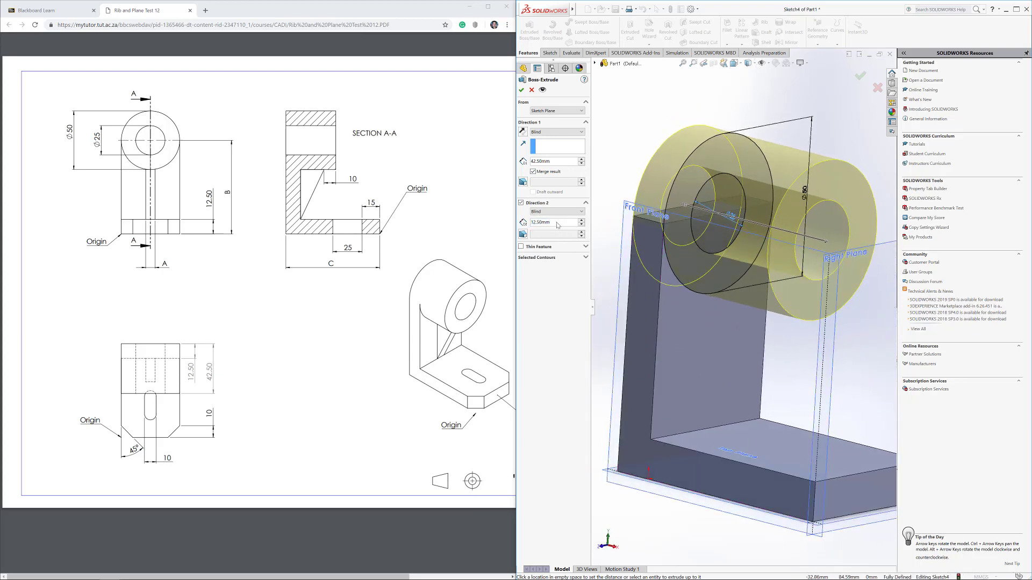
{"action": "left_click", "coordinate": [520, 89]}
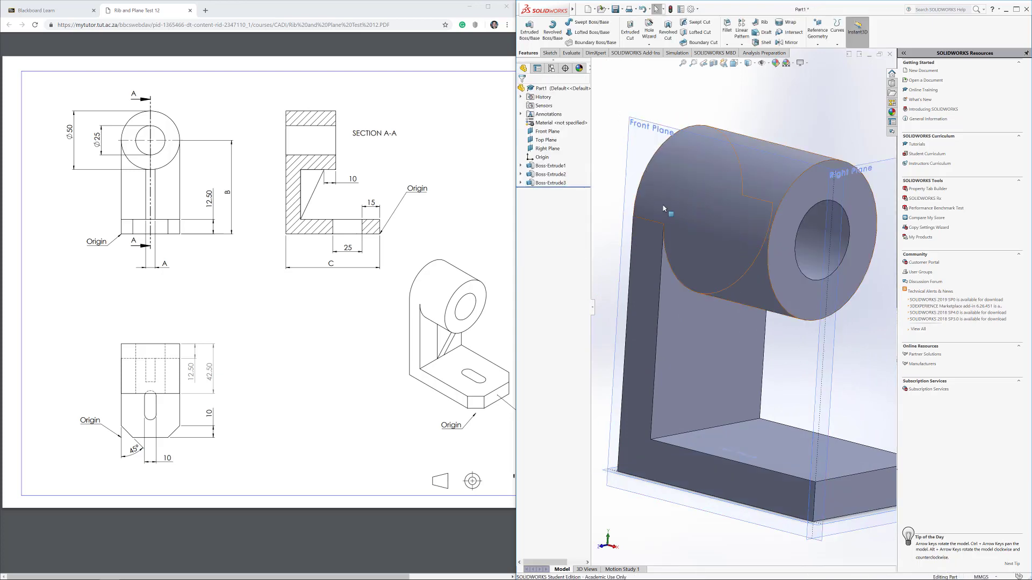
Orbit the bracket, then set the view Normal To the upright's front face with its semicircular opening.
{"action": "middle_click_drag", "start_coordinate": [664, 208], "coordinate": [698, 263]}
{"action": "scroll", "coordinate": [698, 269], "scroll_direction": "down", "scroll_amount": 5}
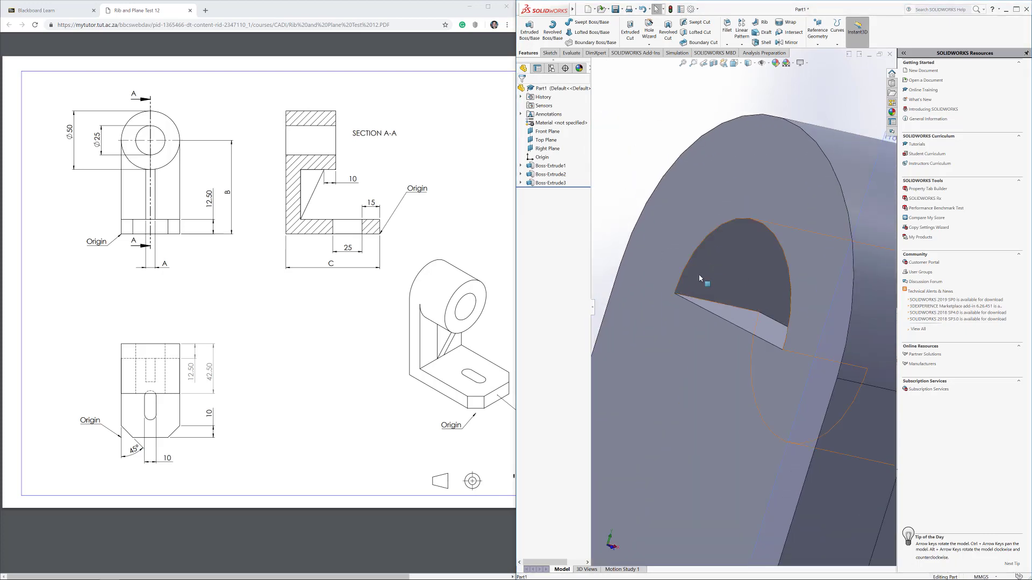
{"action": "scroll", "coordinate": [700, 278], "scroll_direction": "up", "scroll_amount": 5}
{"action": "middle_click_drag", "start_coordinate": [698, 295], "coordinate": [734, 306]}
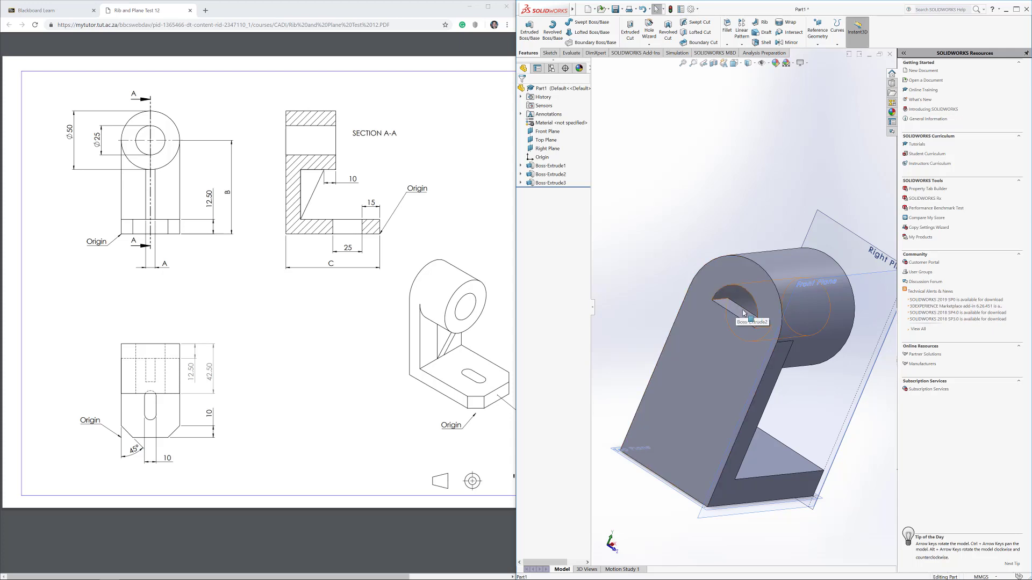
{"action": "middle_click_drag", "start_coordinate": [736, 309], "coordinate": [710, 339]}
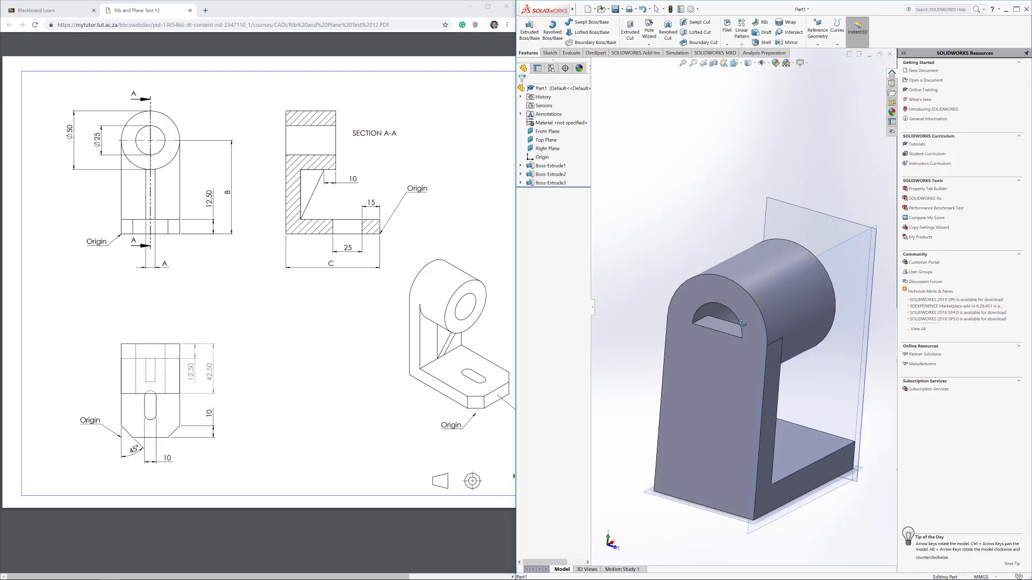
{"action": "right_click", "coordinate": [704, 343]}
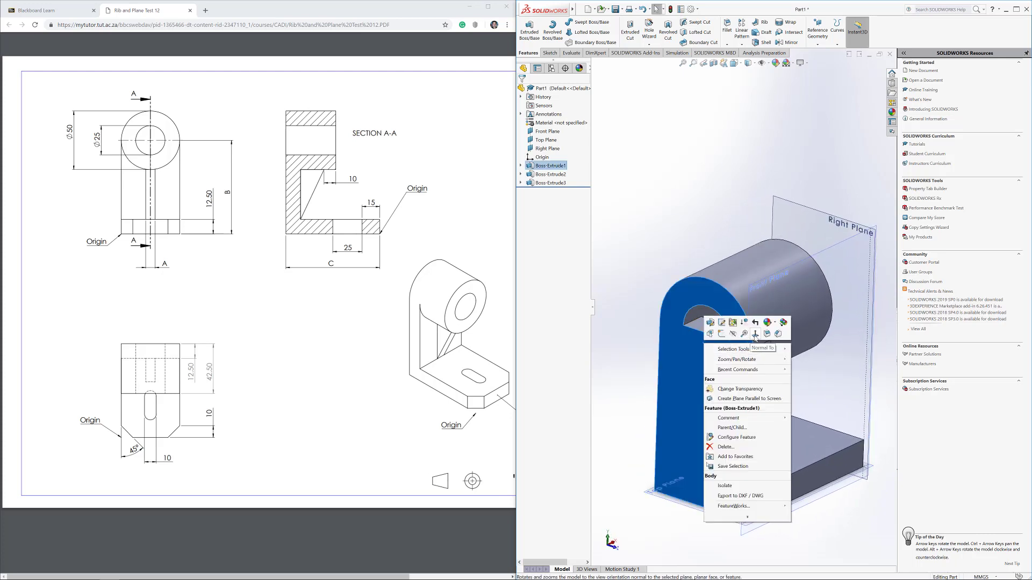
{"action": "left_click", "coordinate": [755, 334]}
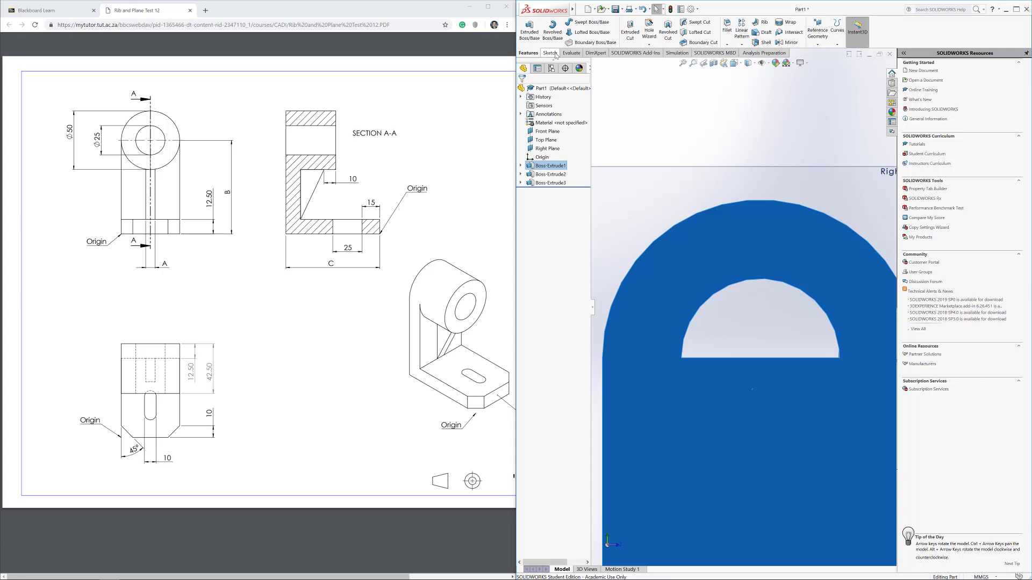
Sketch a 3-point arc along the opening's curved edge and close it with a line across its base.
{"action": "left_click", "coordinate": [549, 52]}
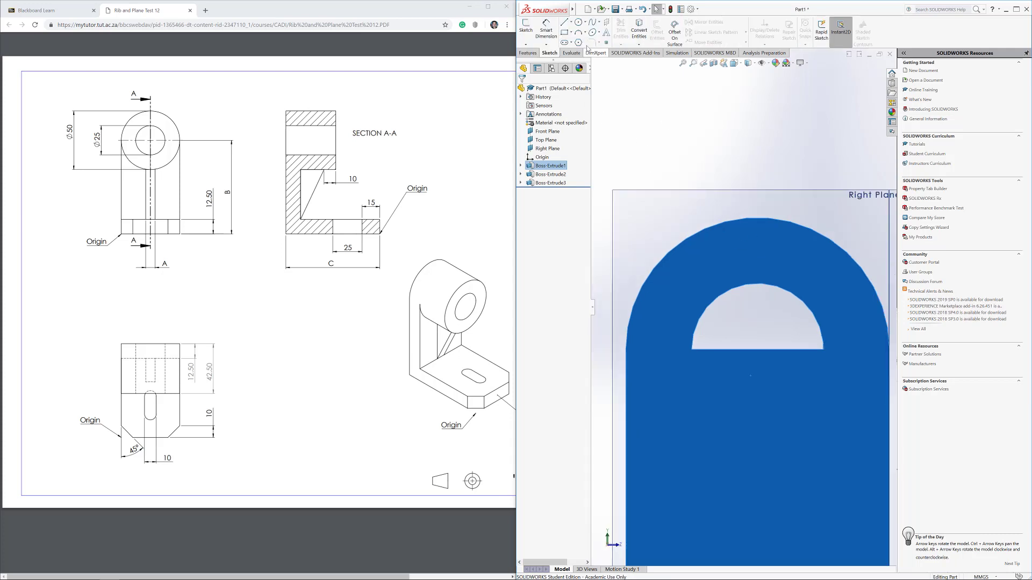
{"action": "left_click", "coordinate": [578, 33]}
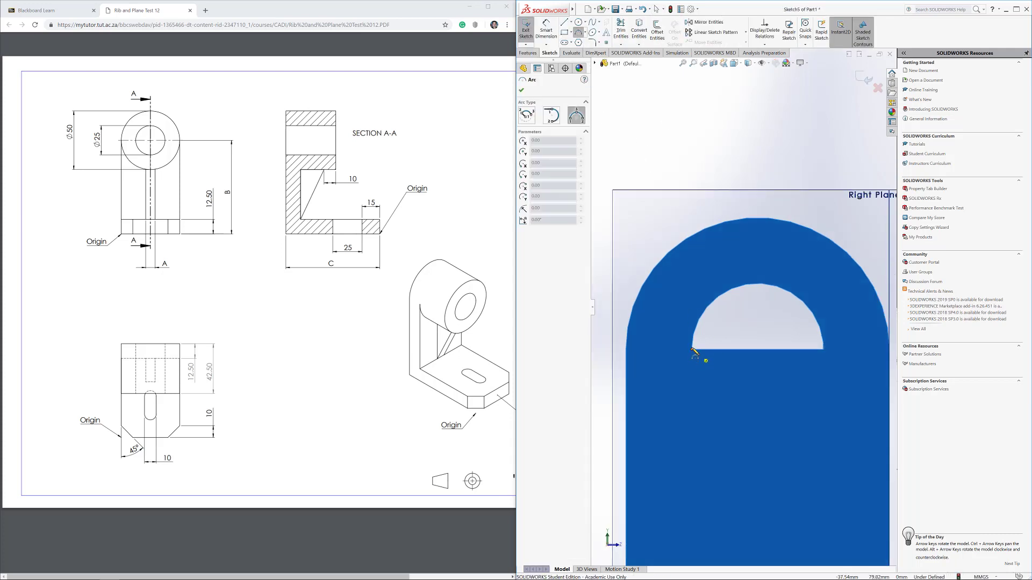
{"action": "left_click", "coordinate": [692, 349]}
{"action": "left_click", "coordinate": [822, 349]}
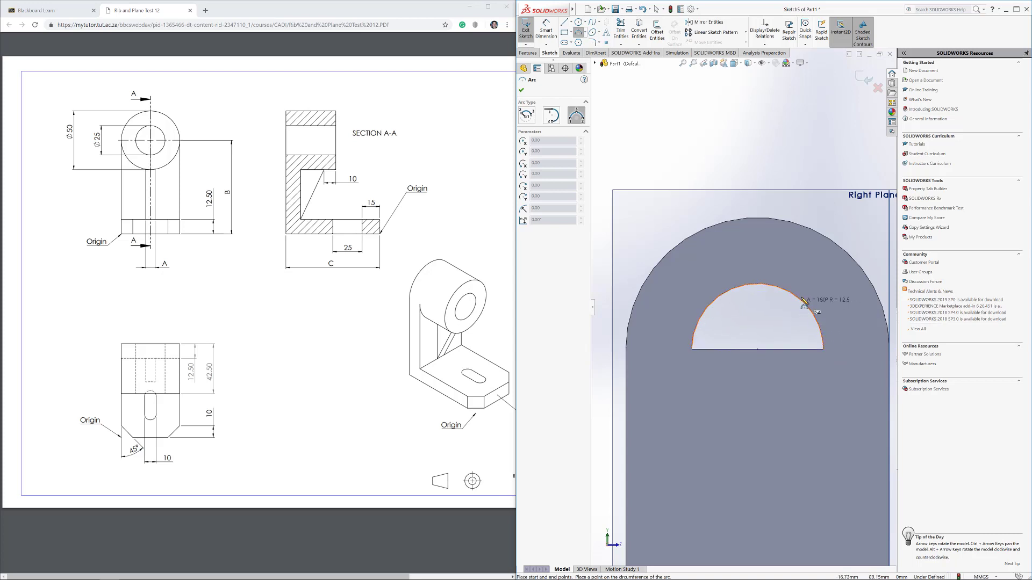
{"action": "left_click", "coordinate": [804, 304]}
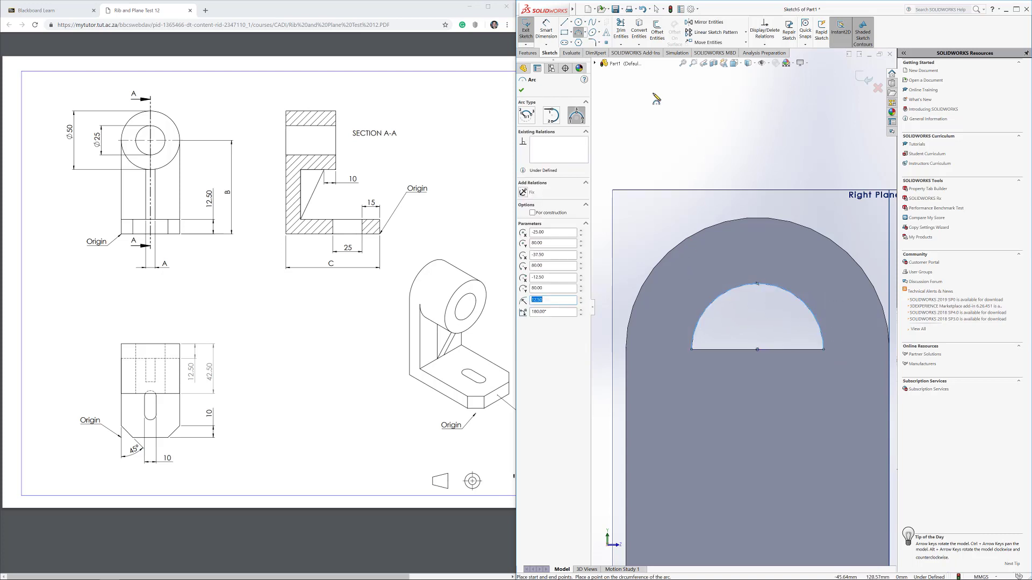
{"action": "left_click", "coordinate": [563, 22]}
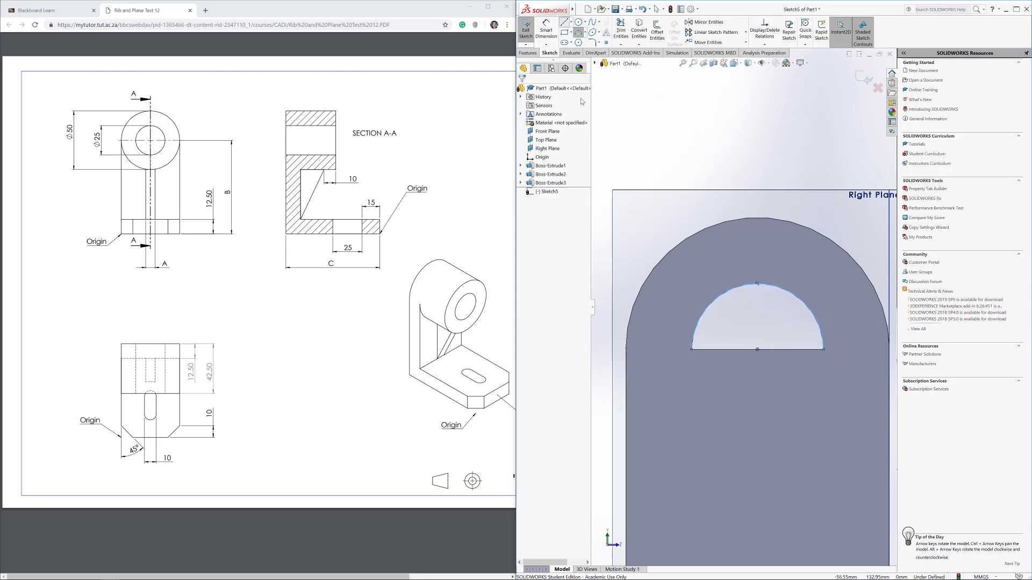
{"action": "left_click", "coordinate": [692, 349]}
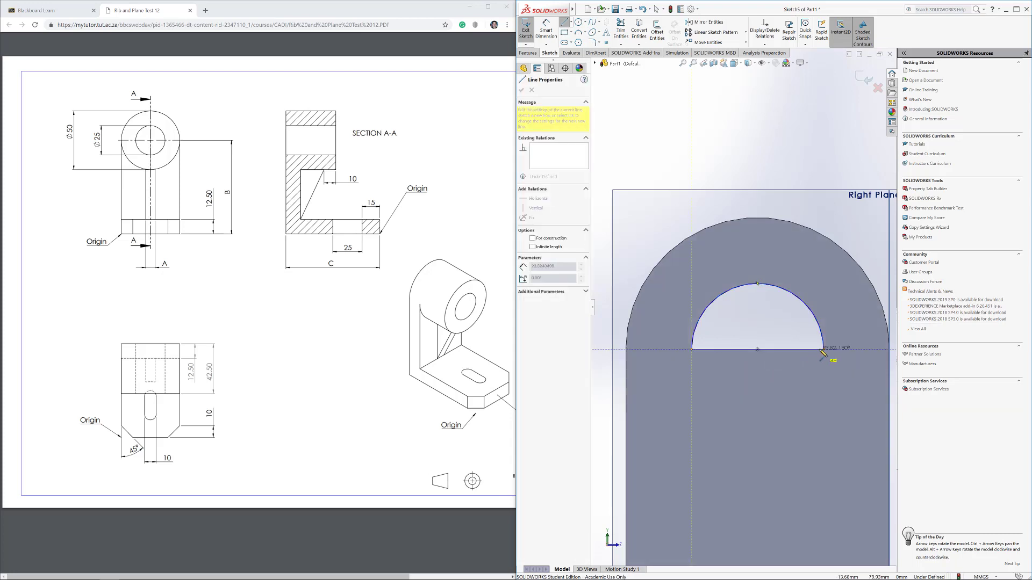
{"action": "left_click", "coordinate": [822, 350]}
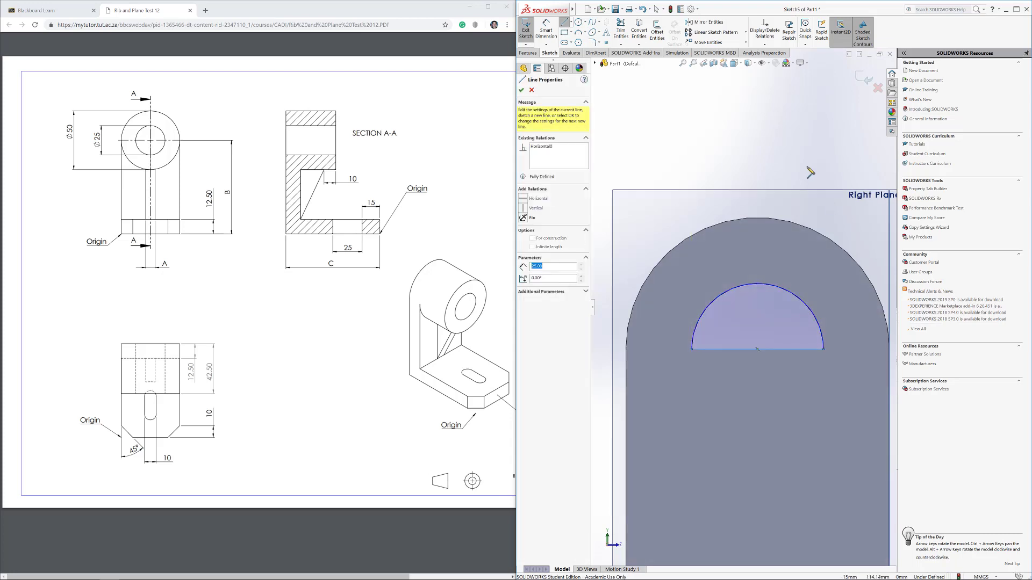
Dimension the half-circle arc's radius as 12.5 mm.
{"action": "left_click", "coordinate": [546, 31]}
{"action": "left_click", "coordinate": [790, 293]}
{"action": "left_click", "coordinate": [760, 298]}
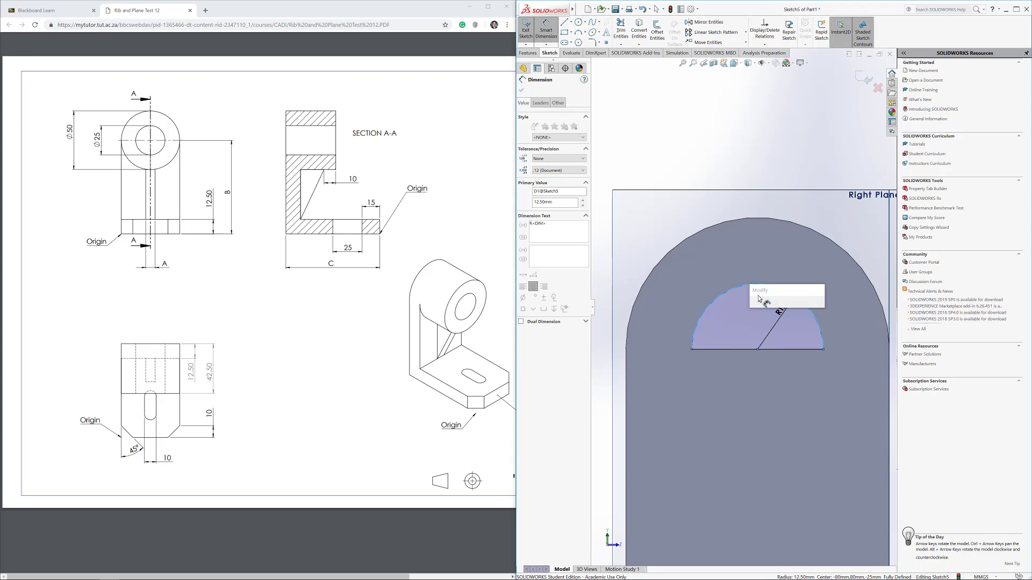
{"action": "left_click", "coordinate": [759, 304]}
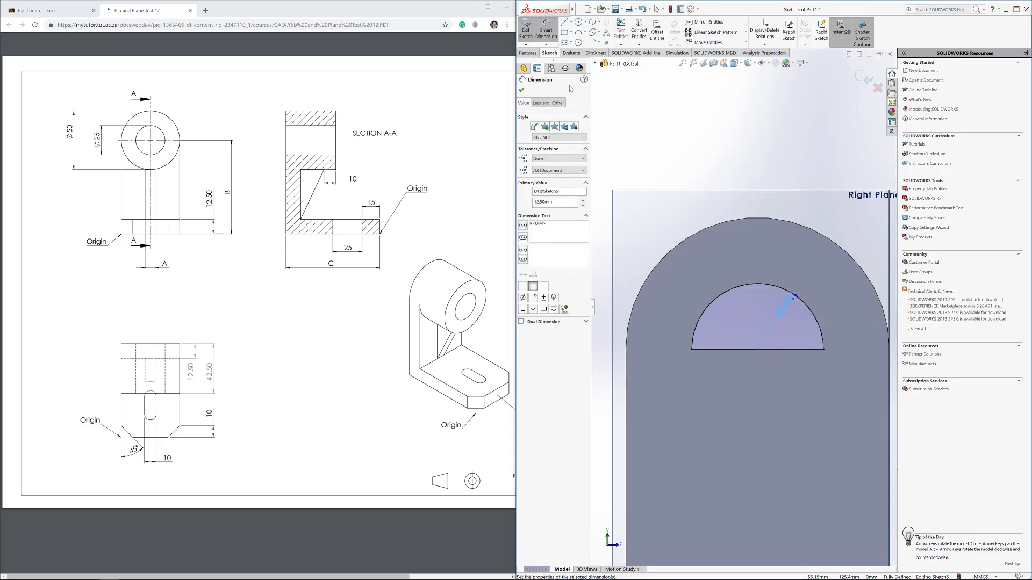
{"action": "left_click", "coordinate": [528, 53]}
{"action": "left_click", "coordinate": [529, 31]}
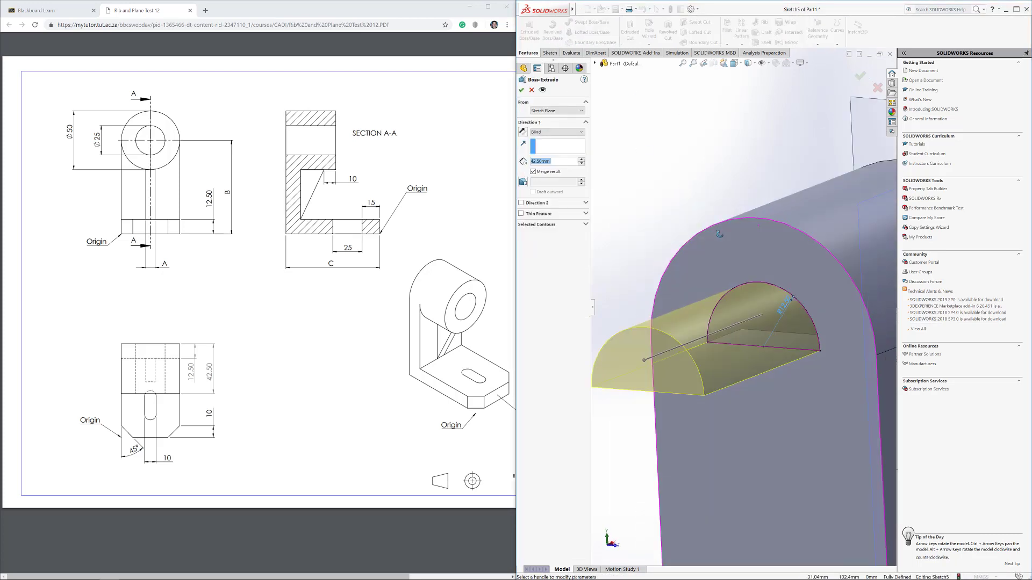
Extrude the R12.5 half-circle 12.5 mm in the reversed direction into the part.
{"action": "left_click", "coordinate": [523, 132]}
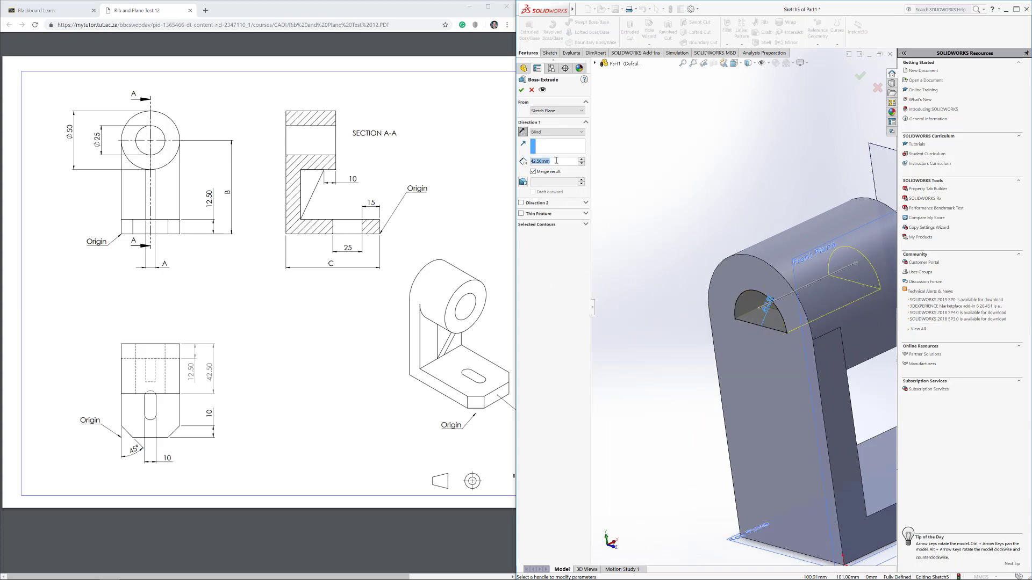
{"action": "type", "text": "12.5"}
{"action": "key", "text": "Return"}
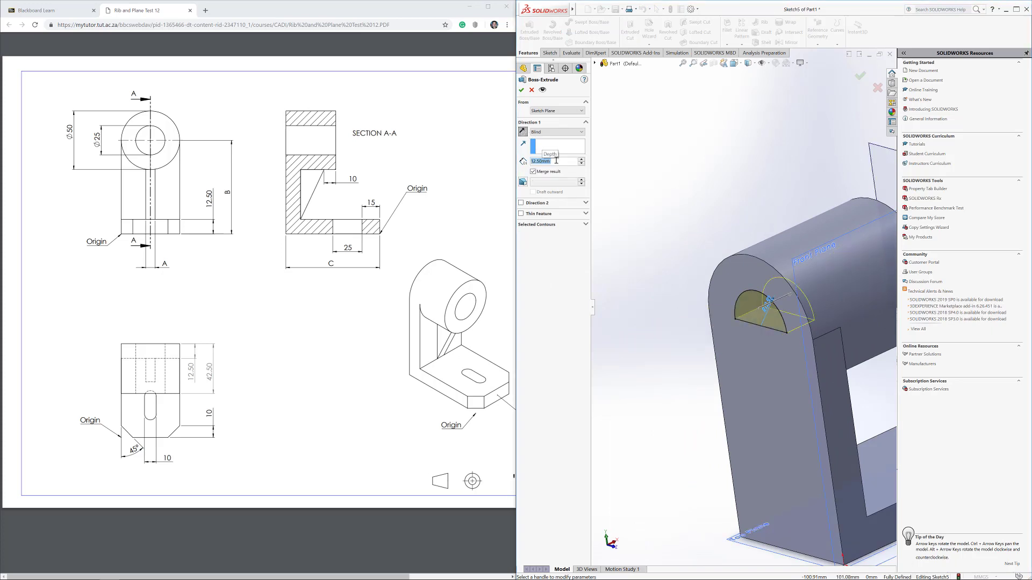
{"action": "left_click", "coordinate": [520, 91]}
{"action": "middle_click_drag", "start_coordinate": [691, 224], "coordinate": [741, 344]}
{"action": "scroll", "coordinate": [748, 340], "scroll_direction": "up", "scroll_amount": 4}
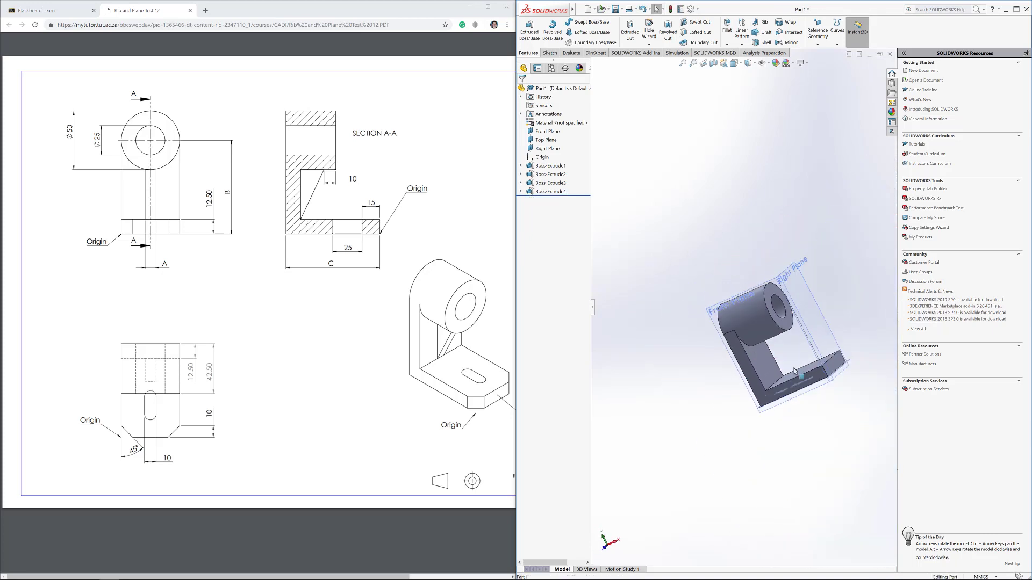
Orbit the bracket and switch to the standard Isometric view orientation.
{"action": "middle_click_drag", "start_coordinate": [795, 370], "coordinate": [799, 417]}
{"action": "scroll", "coordinate": [776, 282], "scroll_direction": "down", "scroll_amount": 4}
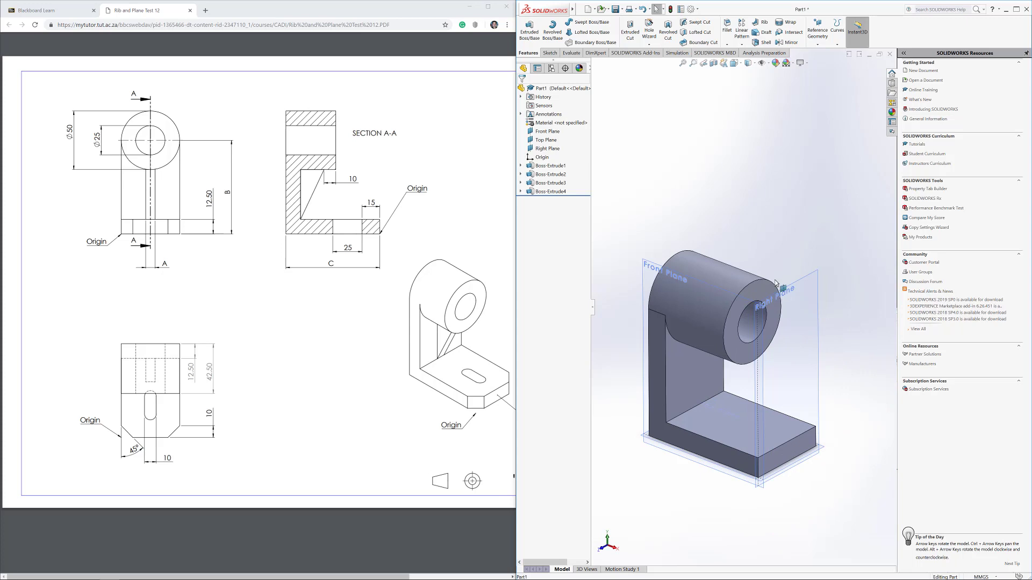
{"action": "left_click", "coordinate": [733, 63]}
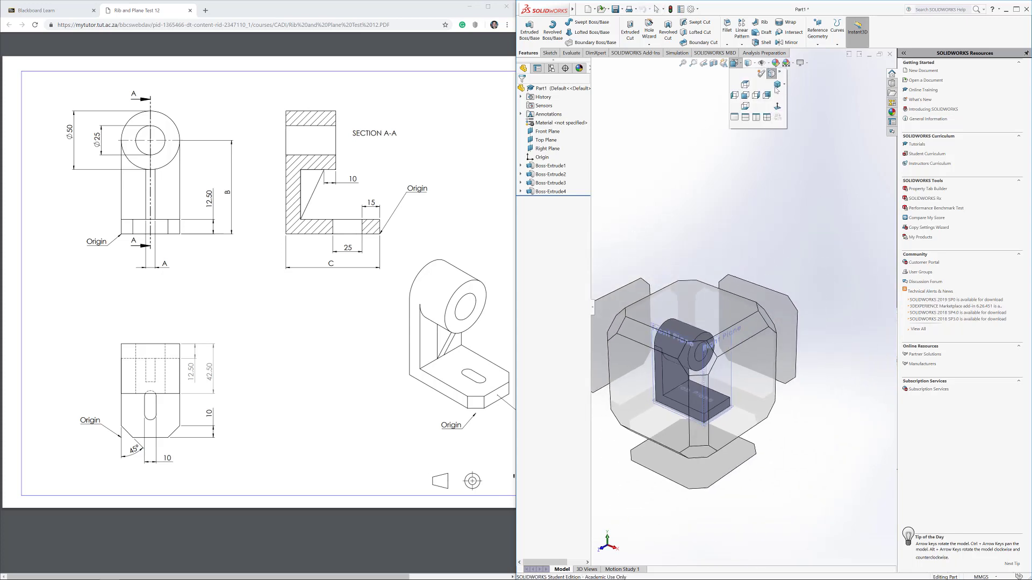
{"action": "left_click", "coordinate": [776, 86]}
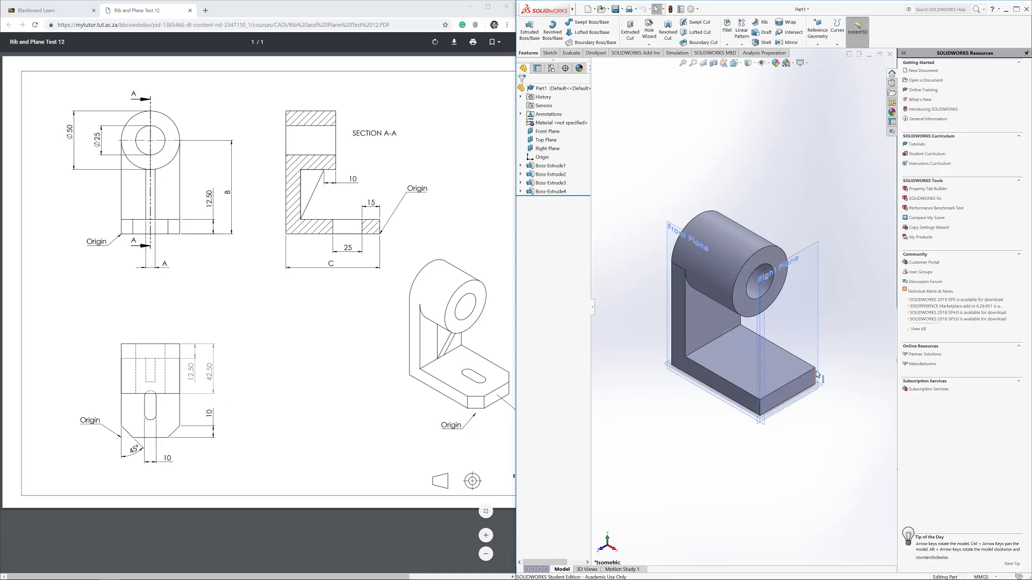
Chamfer the two outer base-plate corner edges at 10 mm × 45°.
{"action": "left_click", "coordinate": [726, 44]}
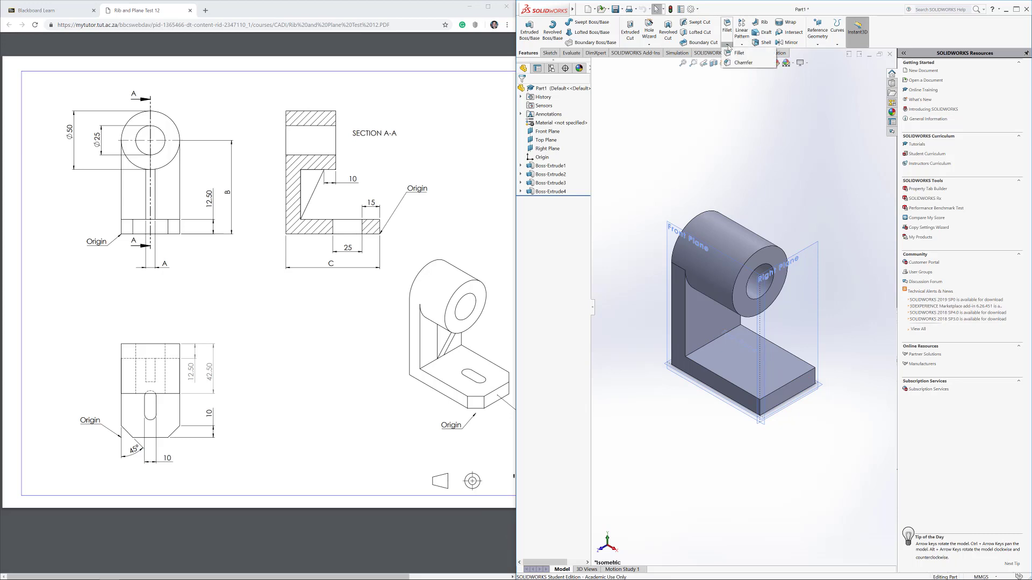
{"action": "left_click", "coordinate": [744, 62]}
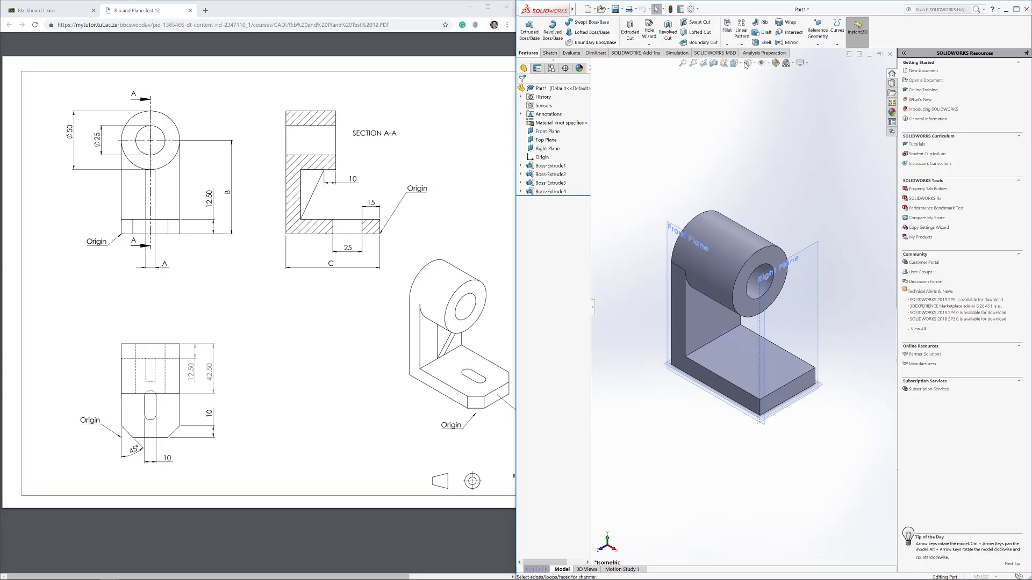
{"action": "left_click", "coordinate": [759, 418]}
{"action": "mouse_move", "coordinate": [759, 418]}
{"action": "middle_mouse_down"}
{"action": "mouse_move", "coordinate": [822, 375]}
{"action": "mouse_move", "coordinate": [784, 326]}
{"action": "middle_mouse_up"}
{"action": "left_click", "coordinate": [824, 371]}
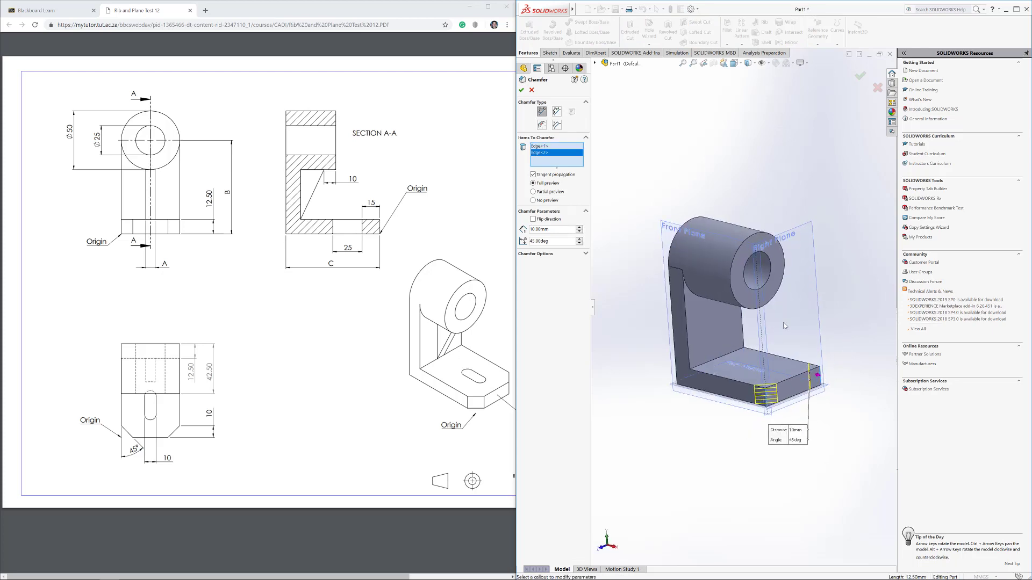
{"action": "double_click", "coordinate": [559, 230]}
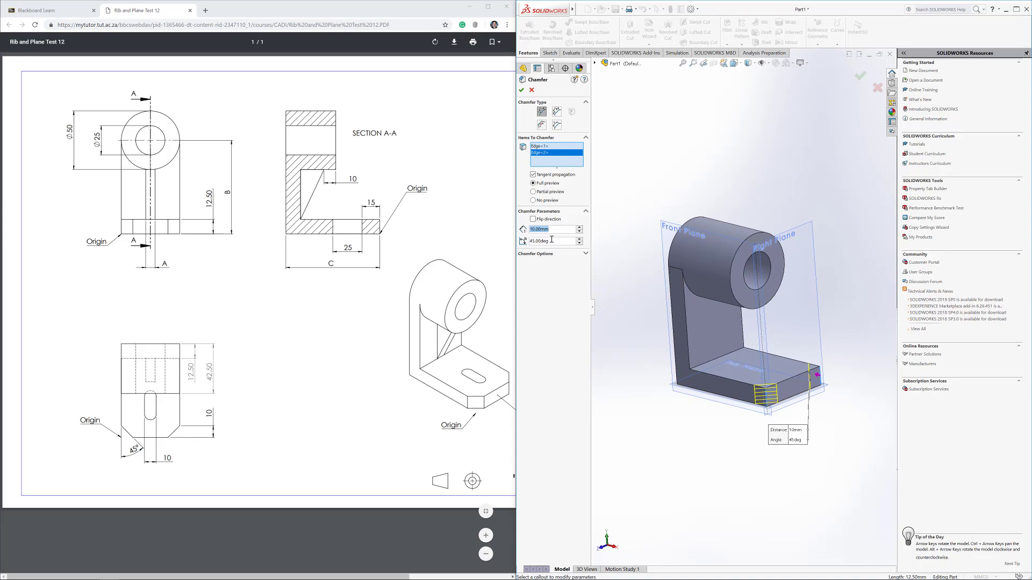
{"action": "key", "text": "Return"}
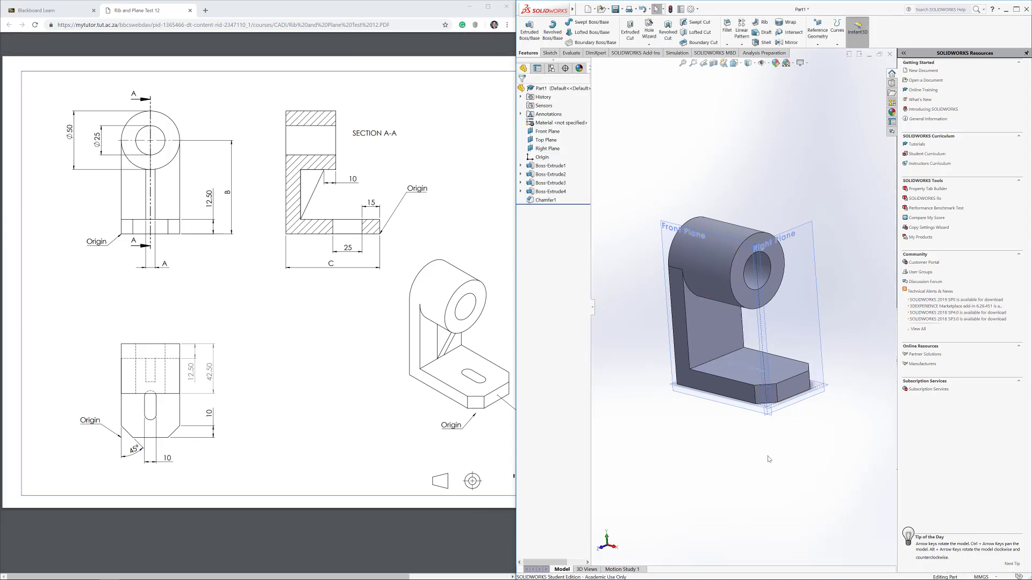
{"action": "middle_click_drag", "start_coordinate": [768, 440], "coordinate": [753, 491]}
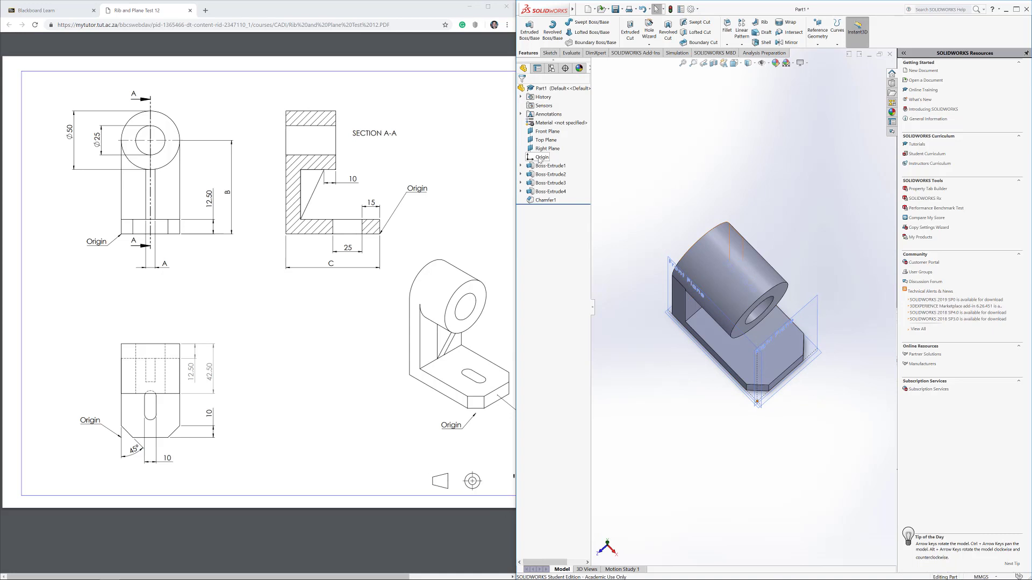
{"action": "middle_click_drag", "start_coordinate": [672, 370], "coordinate": [779, 202]}
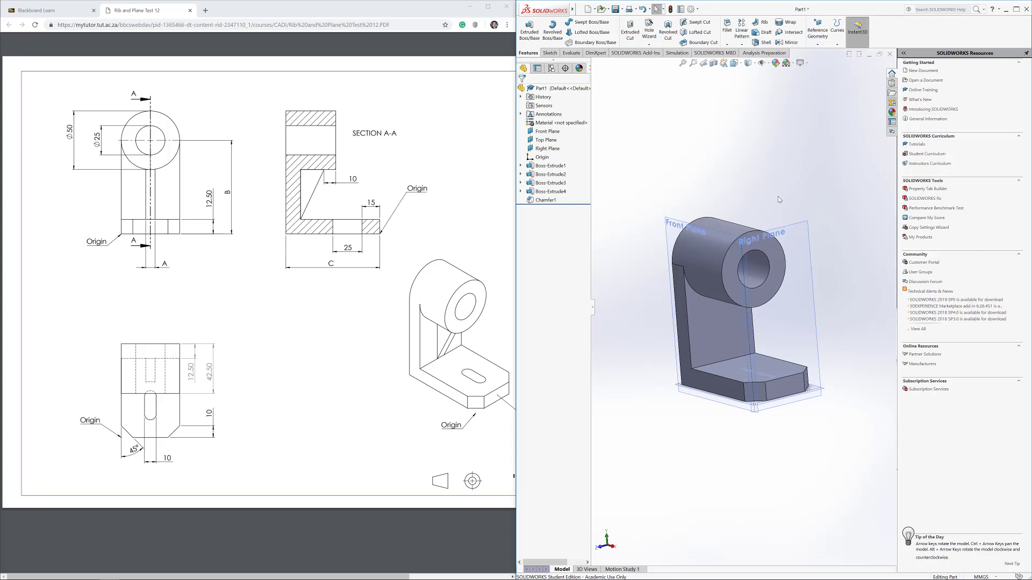
{"action": "middle_click_drag", "start_coordinate": [627, 226], "coordinate": [738, 354]}
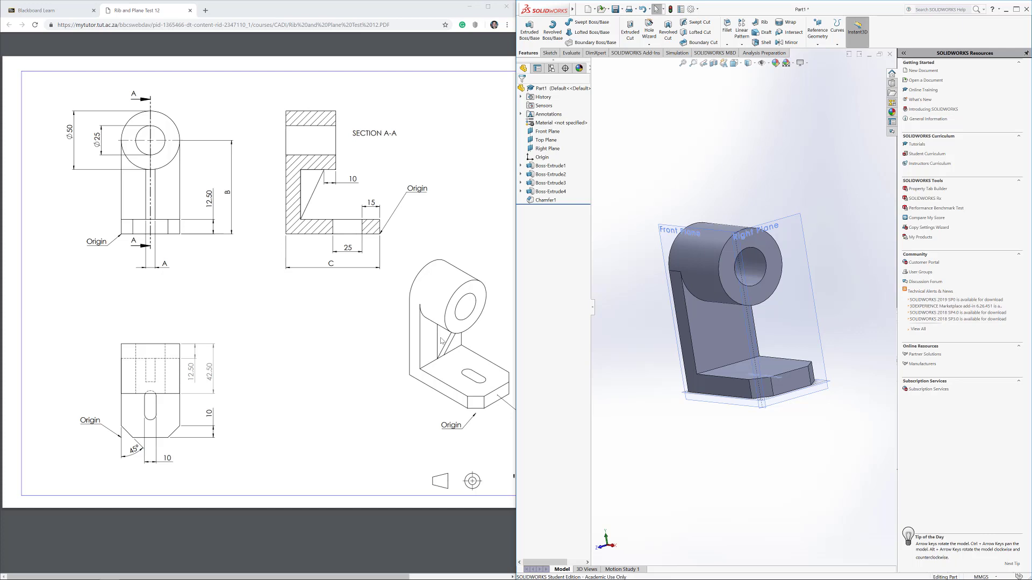
{"action": "middle_click_drag", "start_coordinate": [648, 352], "coordinate": [671, 361]}
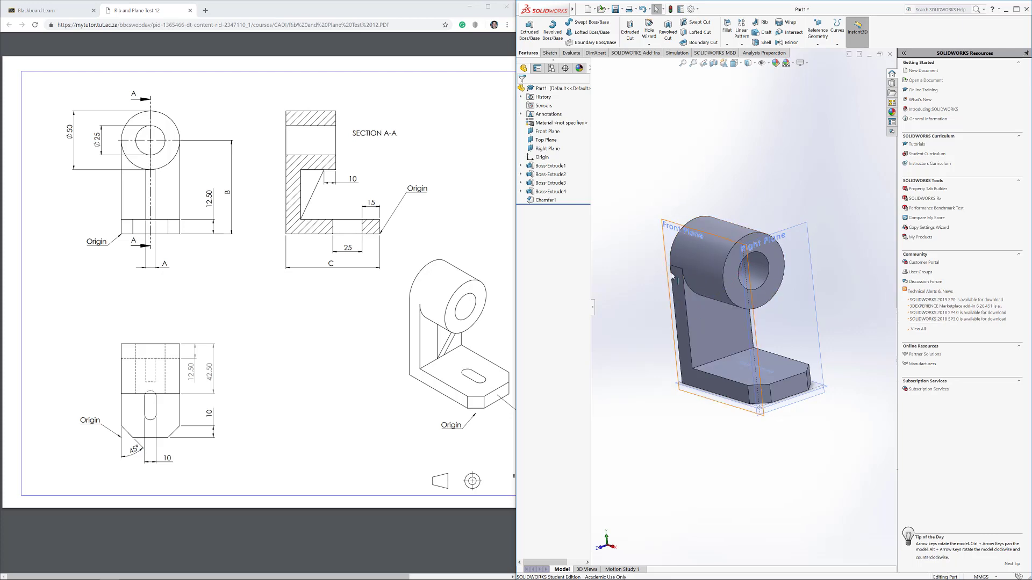
{"action": "middle_click_drag", "start_coordinate": [701, 300], "coordinate": [735, 311]}
{"action": "middle_click_drag", "start_coordinate": [723, 314], "coordinate": [689, 238]}
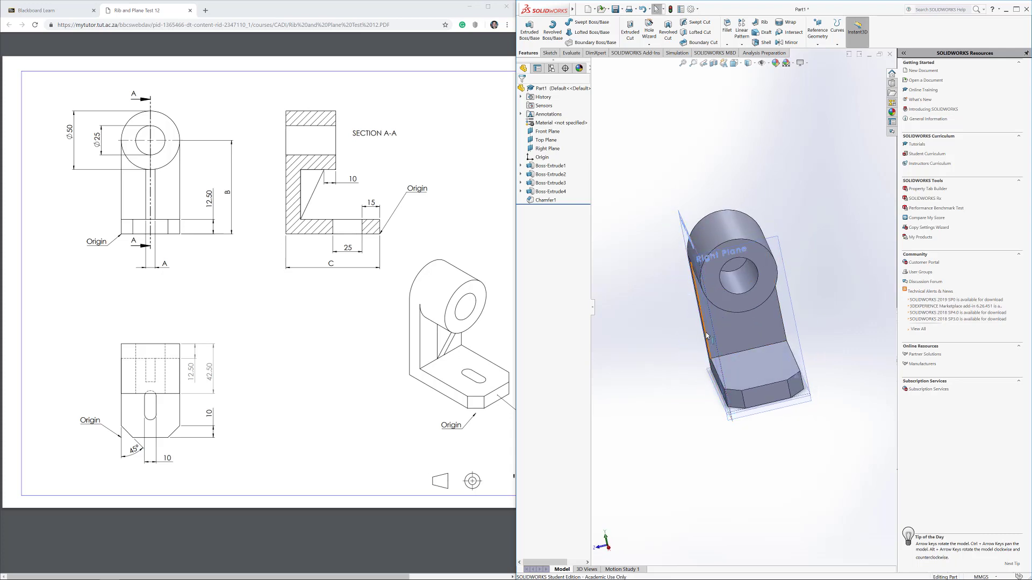
{"action": "middle_click_drag", "start_coordinate": [790, 261], "coordinate": [844, 247]}
{"action": "middle_click_drag", "start_coordinate": [770, 335], "coordinate": [752, 306]}
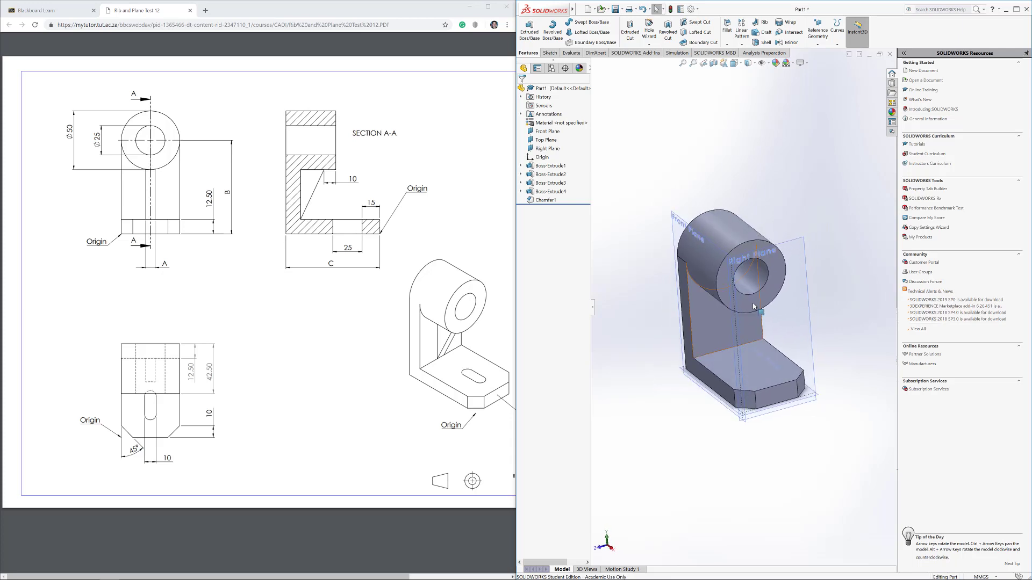
Start a reference plane from the Front Plane, flipped, with a 25 mm offset distance.
{"action": "left_click", "coordinate": [817, 44]}
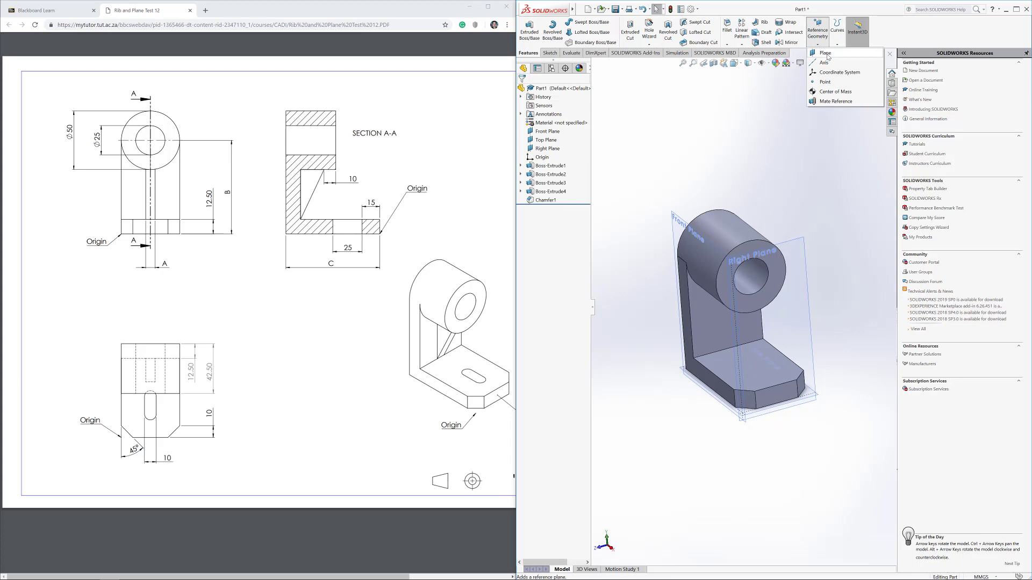
{"action": "left_click", "coordinate": [826, 53]}
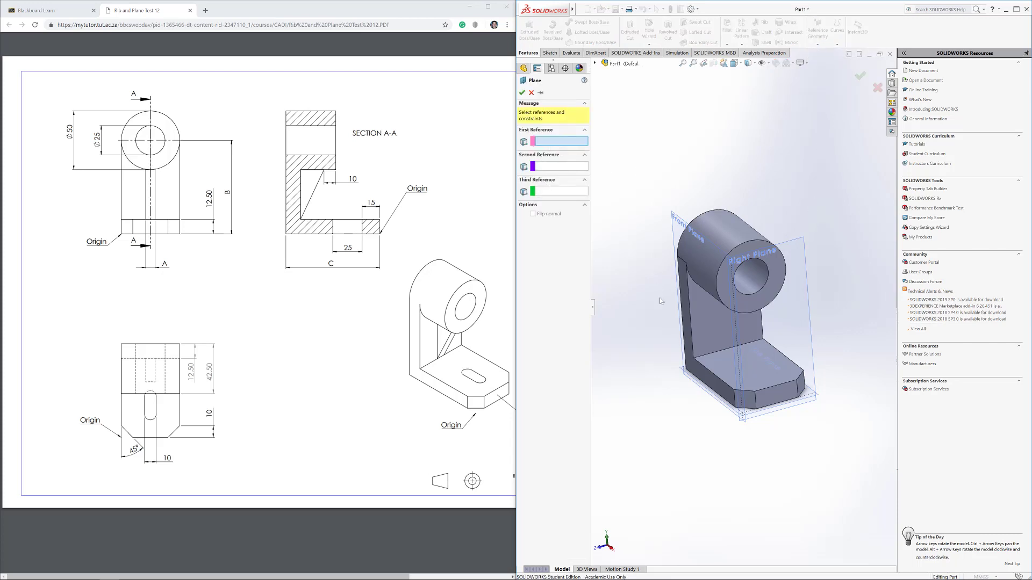
{"action": "left_click", "coordinate": [687, 226]}
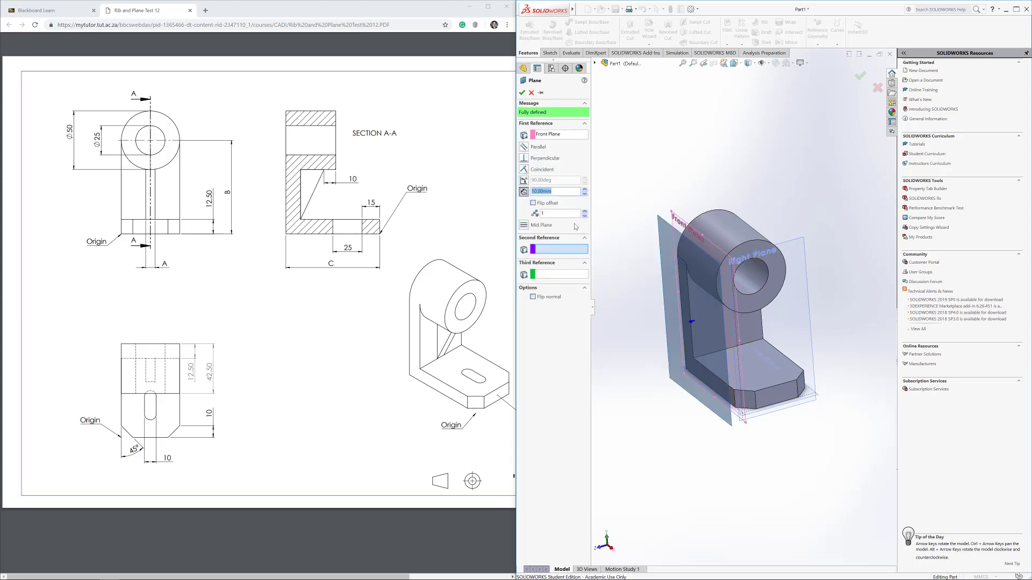
{"action": "left_click", "coordinate": [534, 204]}
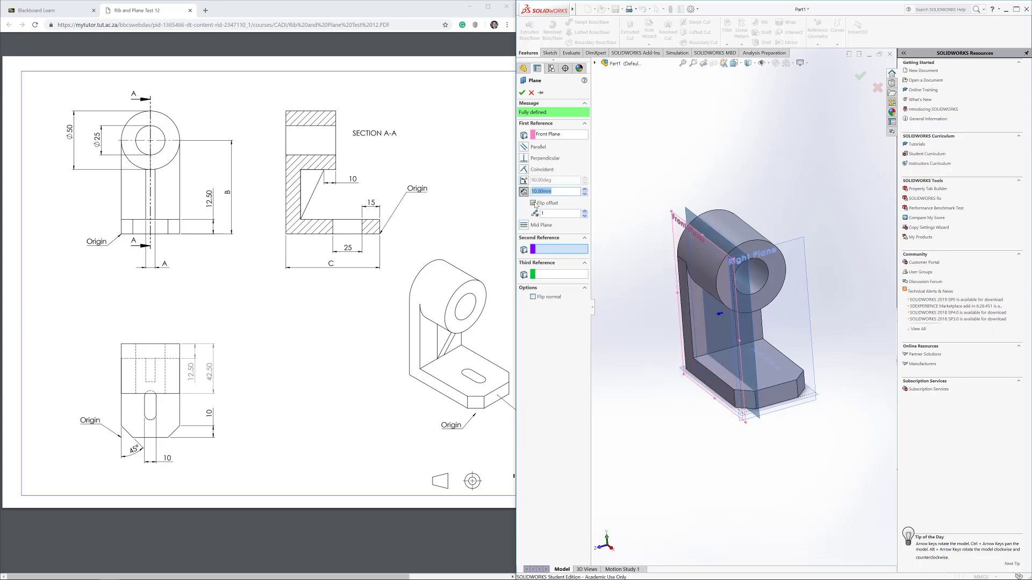
{"action": "left_click", "coordinate": [585, 212]}
{"action": "left_click", "coordinate": [584, 212]}
{"action": "left_click", "coordinate": [585, 211]}
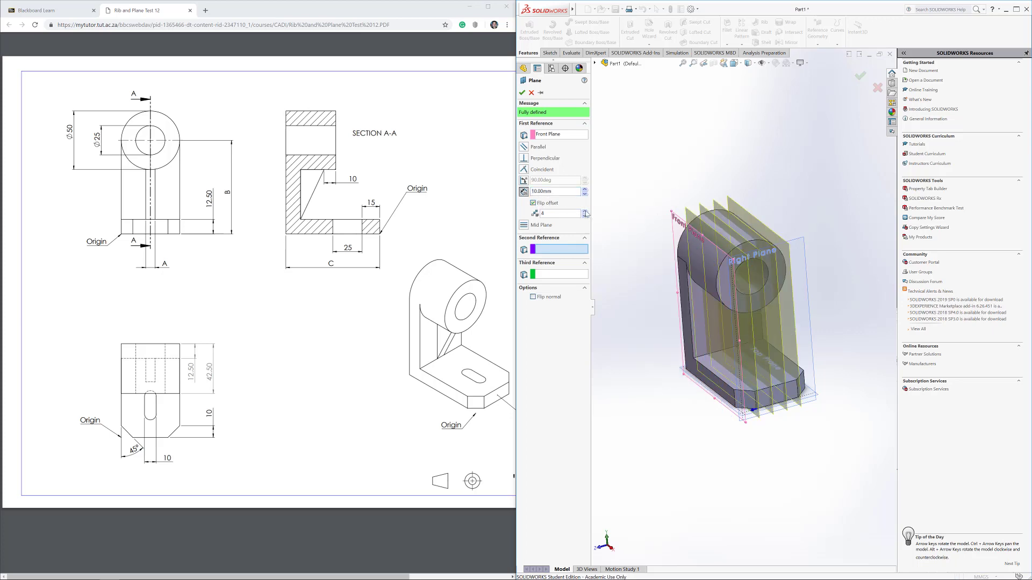
{"action": "left_click", "coordinate": [585, 211]}
{"action": "left_click", "coordinate": [584, 212]}
{"action": "left_click", "coordinate": [584, 211]}
{"action": "left_click", "coordinate": [585, 211]}
{"action": "left_click", "coordinate": [559, 214]}
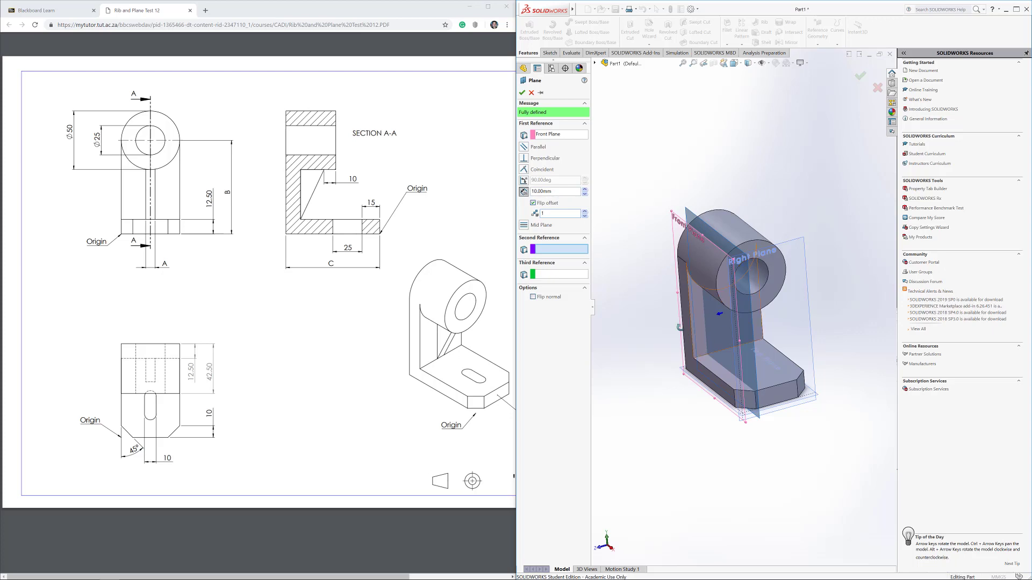
{"action": "middle_click_drag", "start_coordinate": [693, 323], "coordinate": [722, 377]}
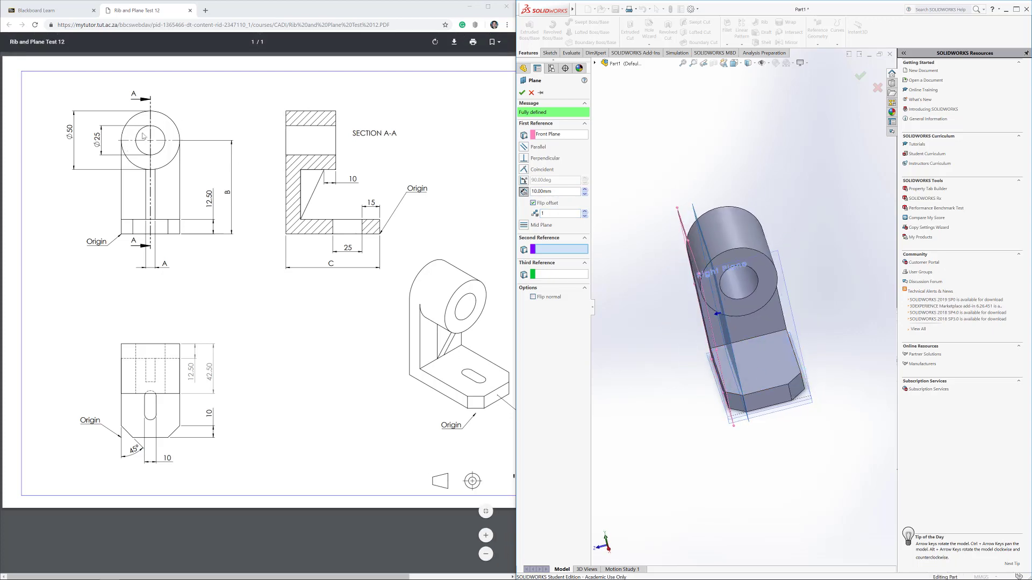
{"action": "left_click", "coordinate": [555, 191]}
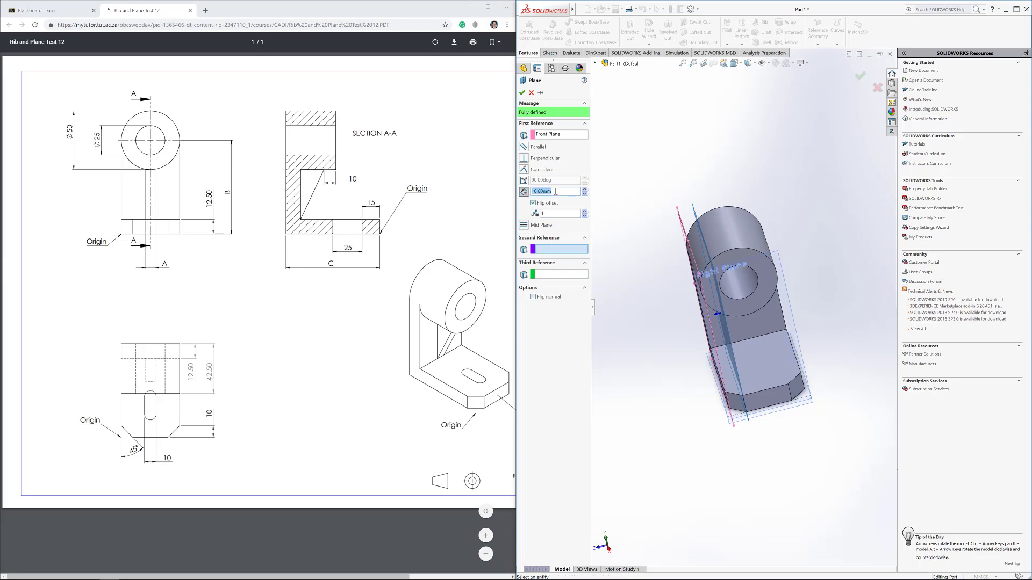
{"action": "type", "text": "25"}
{"action": "key", "text": "Return"}
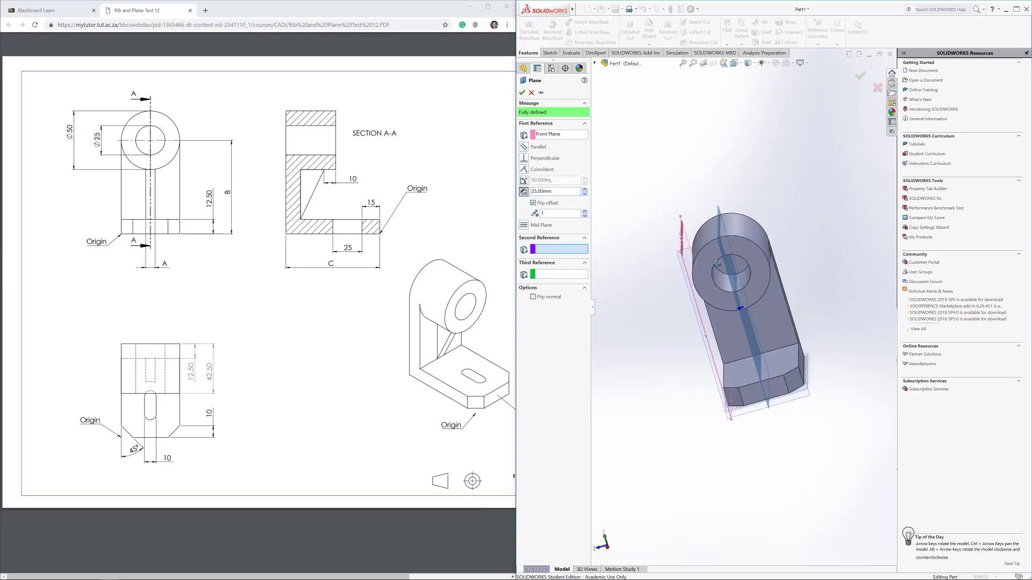
Try Top Plane and Right Plane as second references and preview a slanted midplane.
{"action": "middle_click_drag", "start_coordinate": [715, 254], "coordinate": [778, 282]}
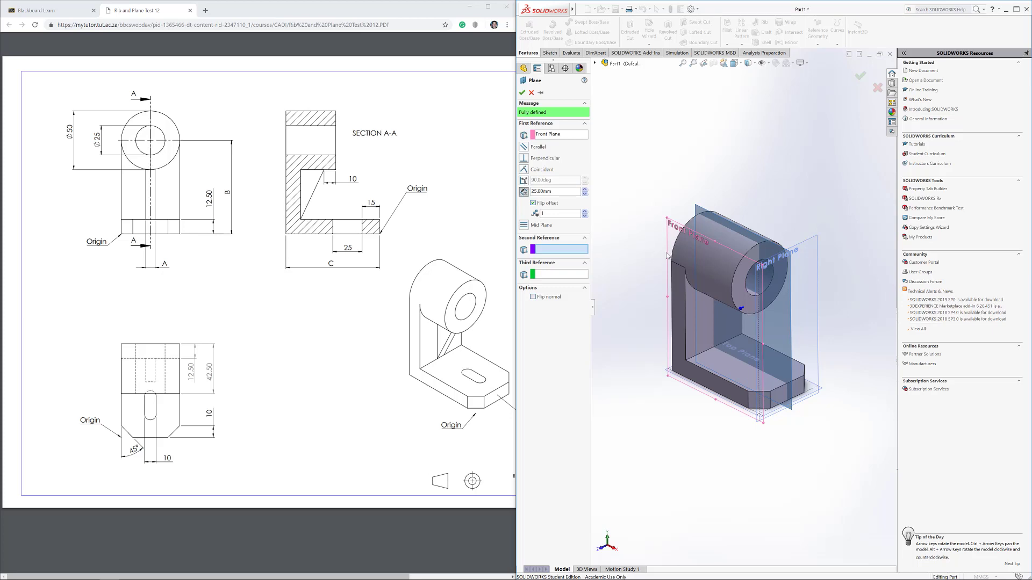
{"action": "middle_click_drag", "start_coordinate": [670, 258], "coordinate": [668, 302]}
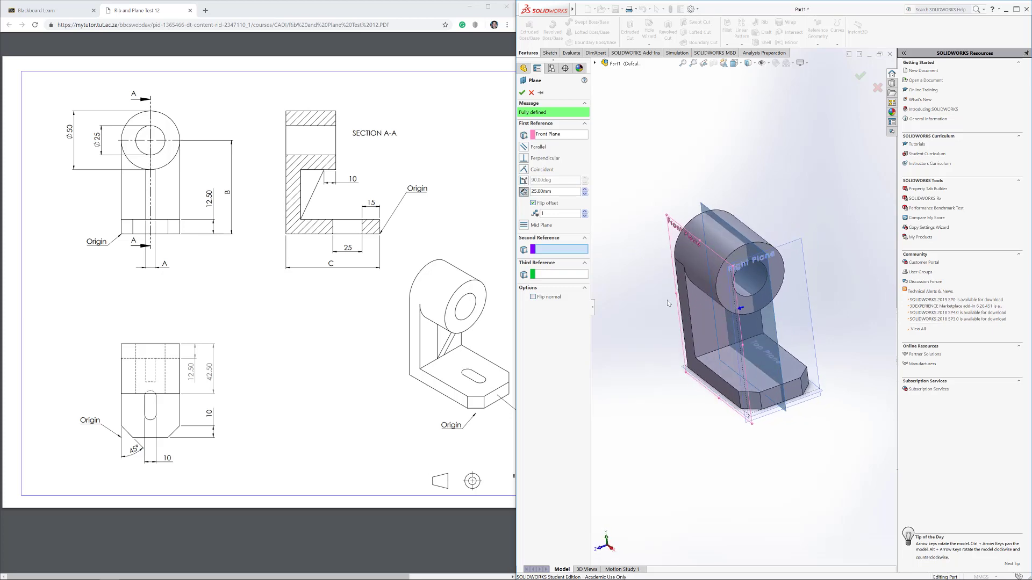
{"action": "left_click", "coordinate": [816, 392]}
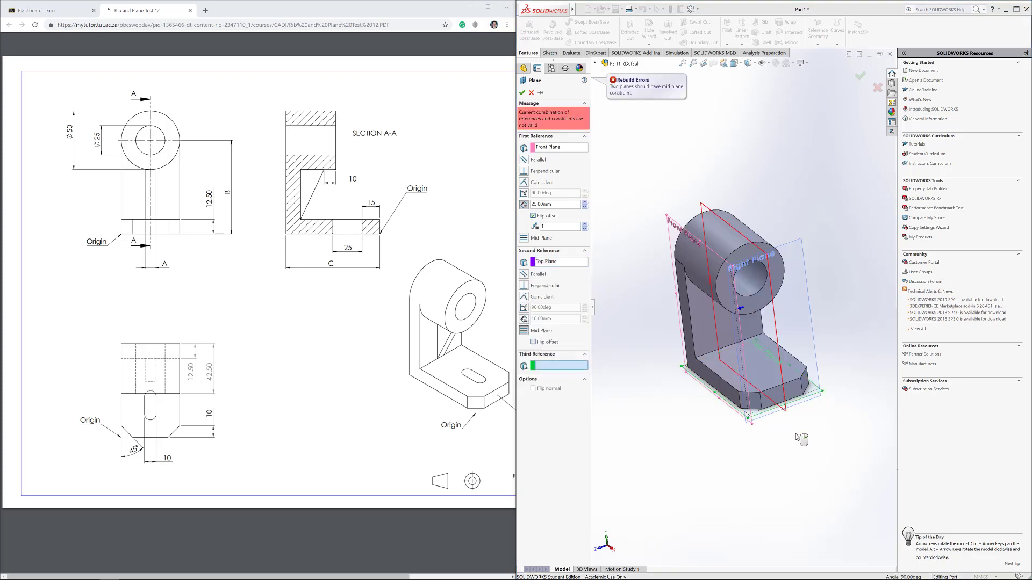
{"action": "left_click", "coordinate": [547, 261]}
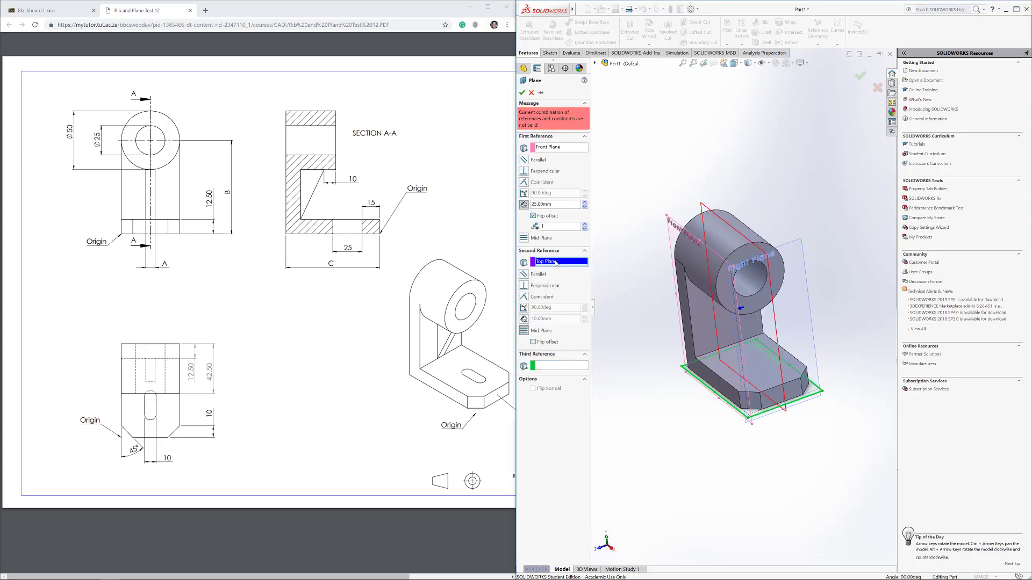
{"action": "key", "text": "Delete"}
{"action": "left_click", "coordinate": [792, 263]}
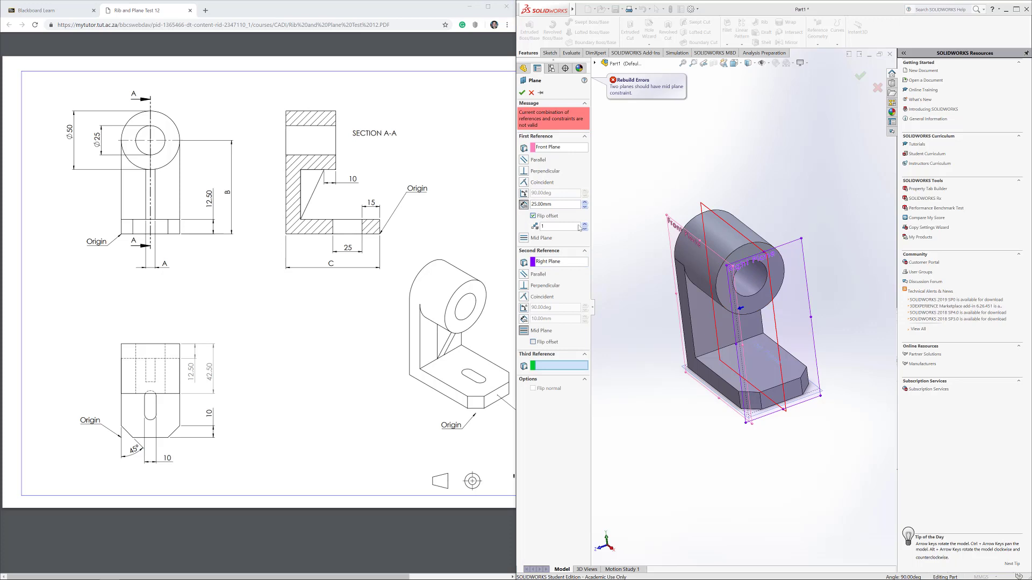
{"action": "left_click", "coordinate": [553, 263]}
{"action": "key", "text": "Delete"}
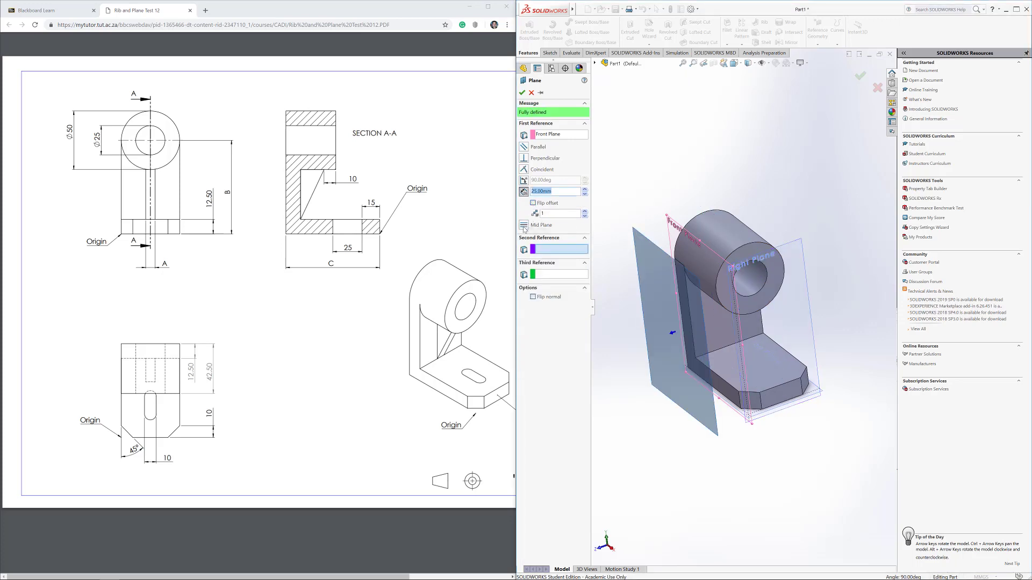
{"action": "left_click", "coordinate": [525, 227]}
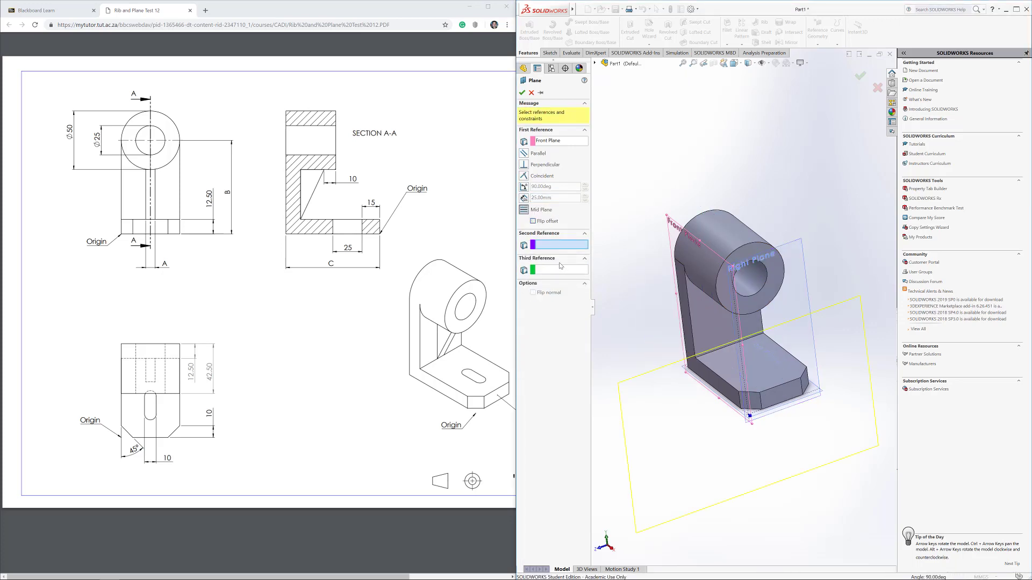
{"action": "left_click", "coordinate": [811, 400]}
{"action": "middle_click_drag", "start_coordinate": [811, 401], "coordinate": [674, 379]}
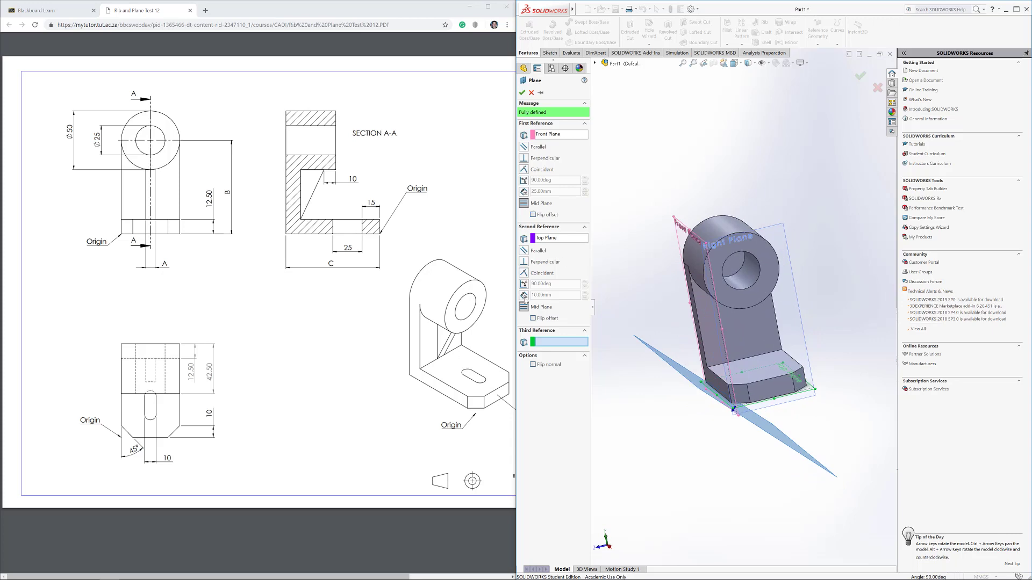
{"action": "middle_click_drag", "start_coordinate": [665, 342], "coordinate": [708, 407]}
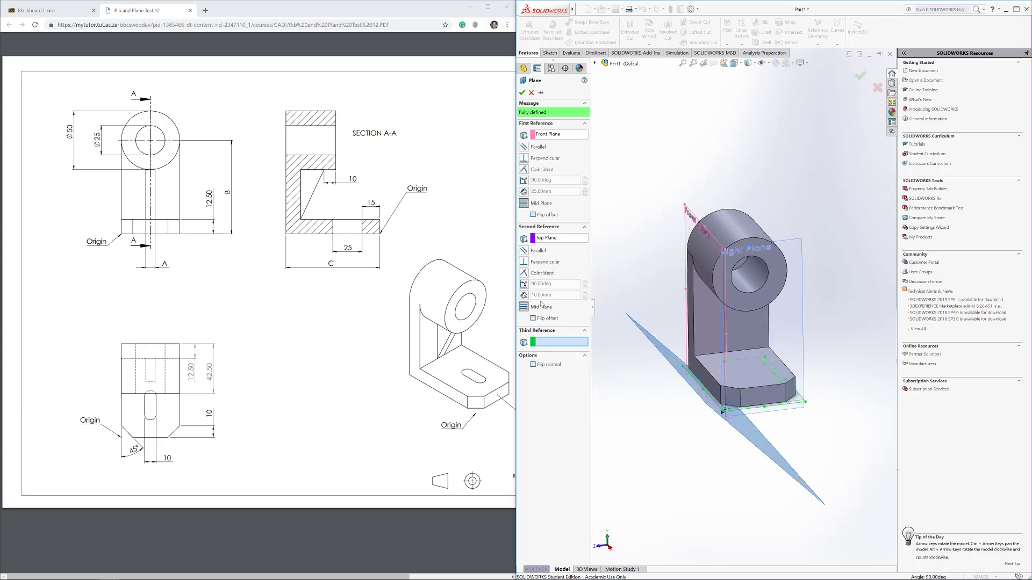
{"action": "middle_click_drag", "start_coordinate": [650, 306], "coordinate": [673, 317]}
Remove the Top Plane reference and confirm Plane1, flipped and offset 25 mm from Front Plane.
{"action": "left_click", "coordinate": [564, 238]}
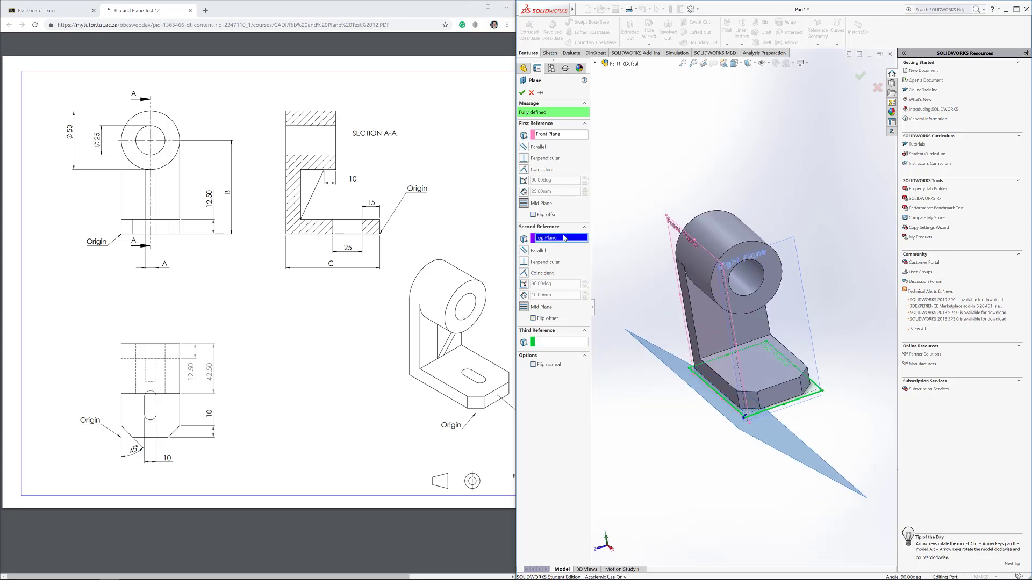
{"action": "key", "text": "Delete"}
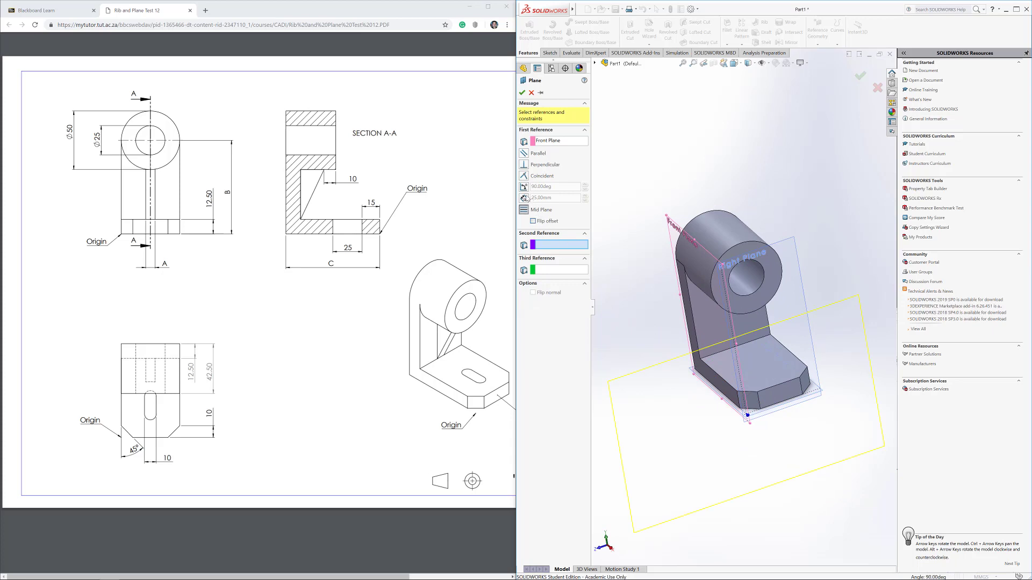
{"action": "left_click", "coordinate": [524, 198]}
{"action": "left_click", "coordinate": [533, 204]}
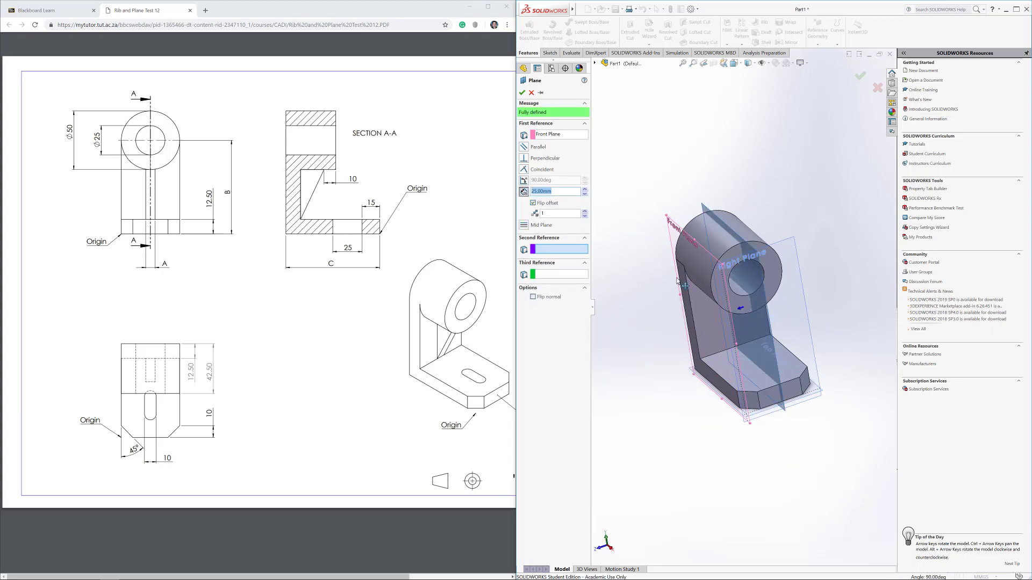
{"action": "left_click", "coordinate": [522, 93]}
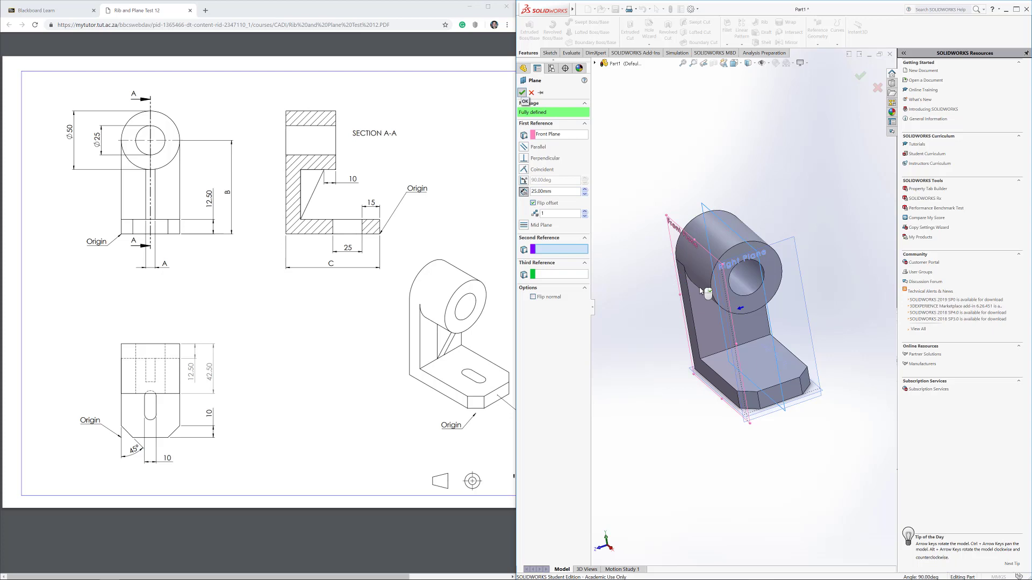
{"action": "middle_click_drag", "start_coordinate": [714, 279], "coordinate": [706, 319]}
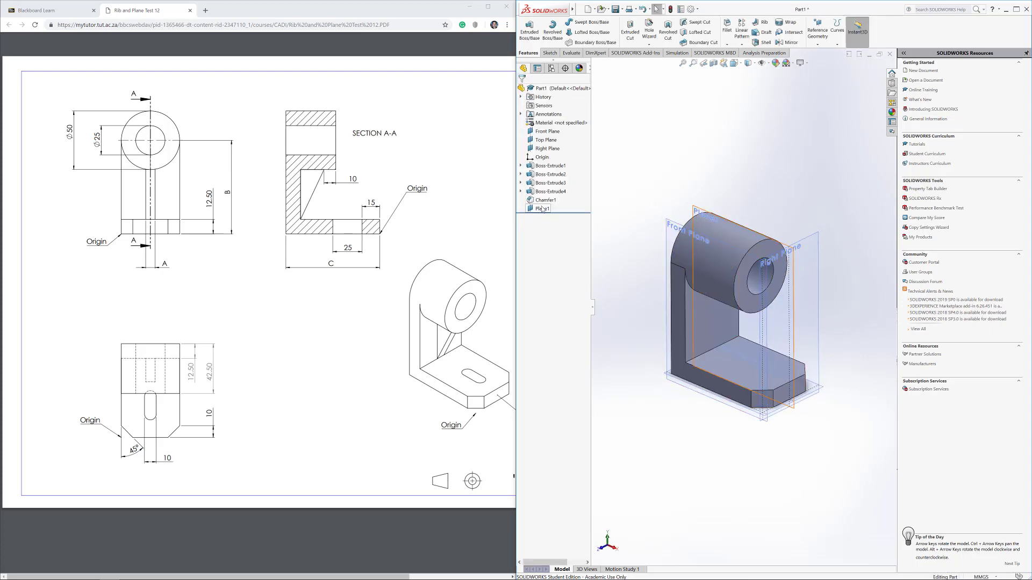
Start a Rib with its new Sketch6 on Plane1, viewed Normal To.
{"action": "mouse_move", "coordinate": [699, 333]}
{"action": "middle_mouse_down"}
{"action": "mouse_move", "coordinate": [675, 353]}
{"action": "mouse_move", "coordinate": [659, 304]}
{"action": "mouse_move", "coordinate": [715, 345]}
{"action": "mouse_move", "coordinate": [698, 347]}
{"action": "middle_mouse_up"}
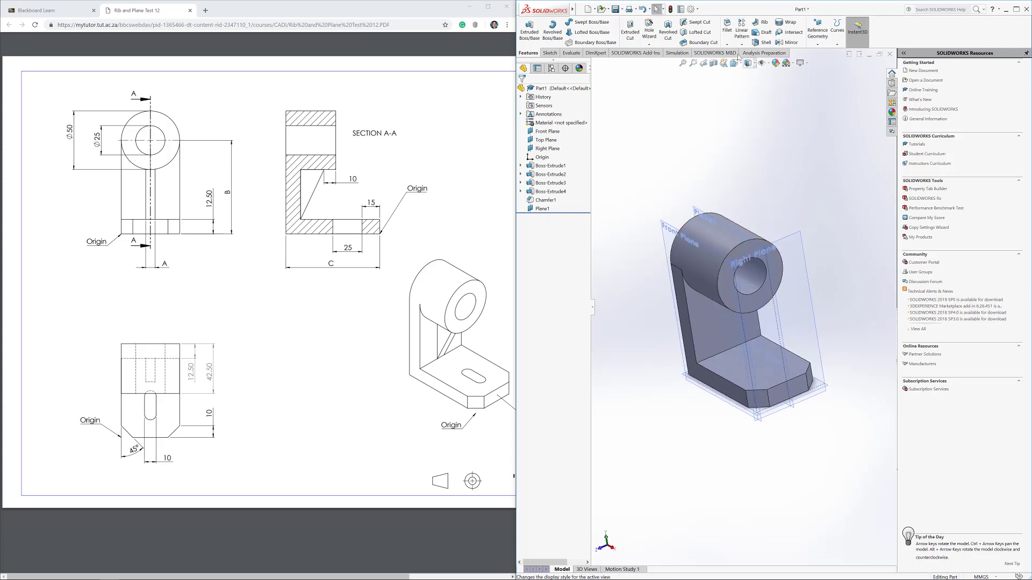
{"action": "left_click", "coordinate": [764, 24]}
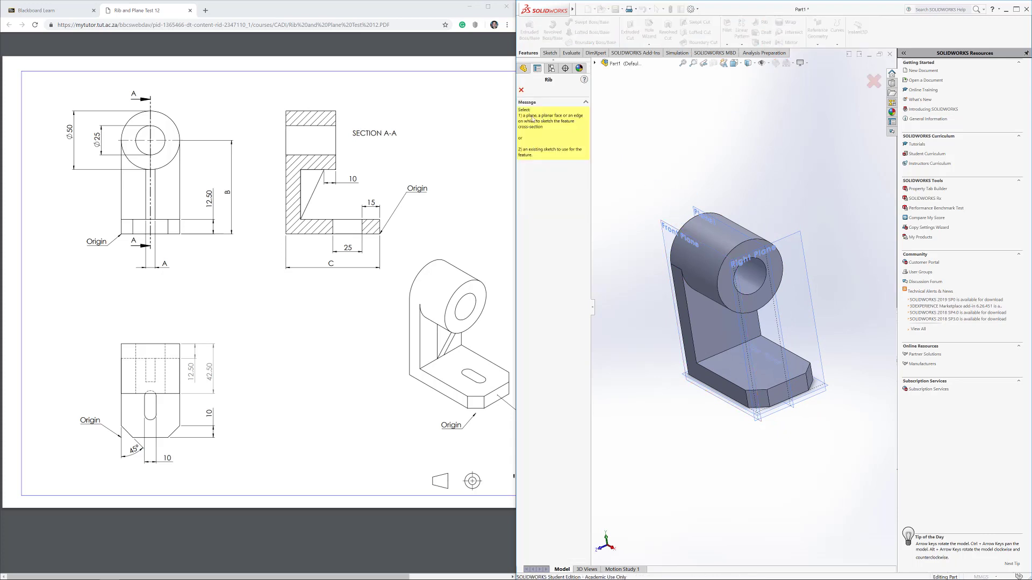
{"action": "left_click", "coordinate": [718, 222]}
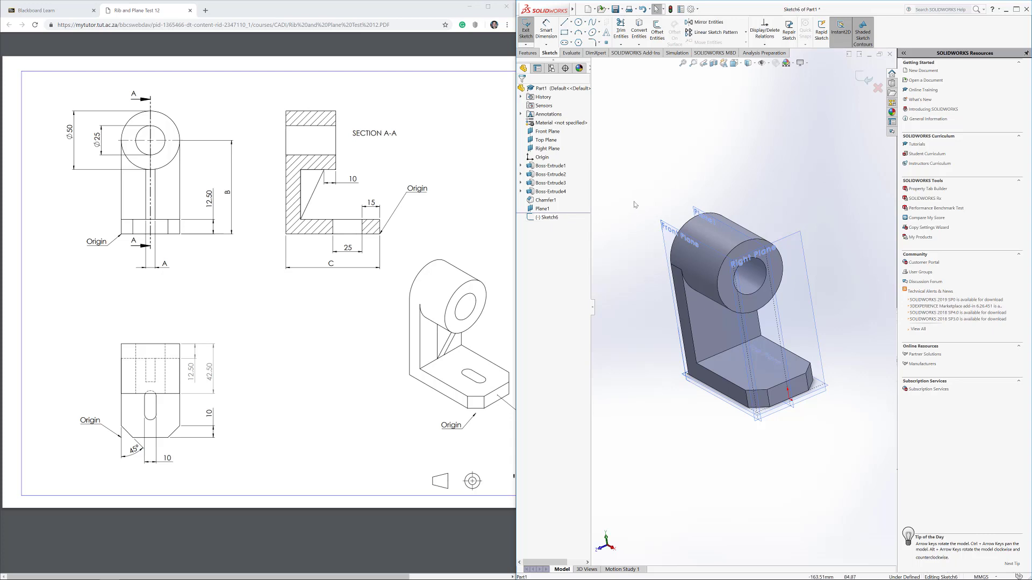
{"action": "key", "text": "space"}
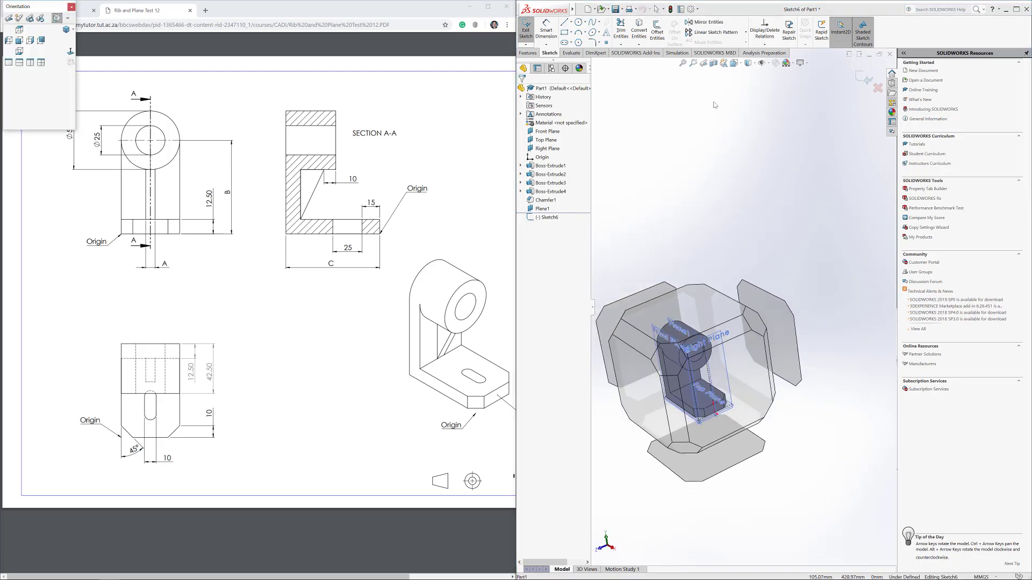
{"action": "left_click", "coordinate": [70, 52]}
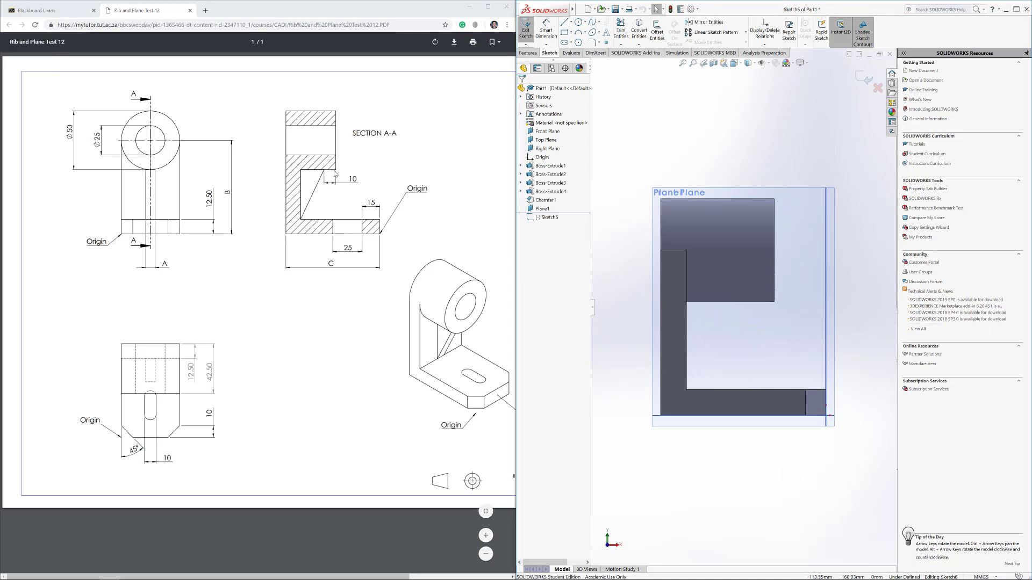
{"action": "left_click", "coordinate": [564, 22]}
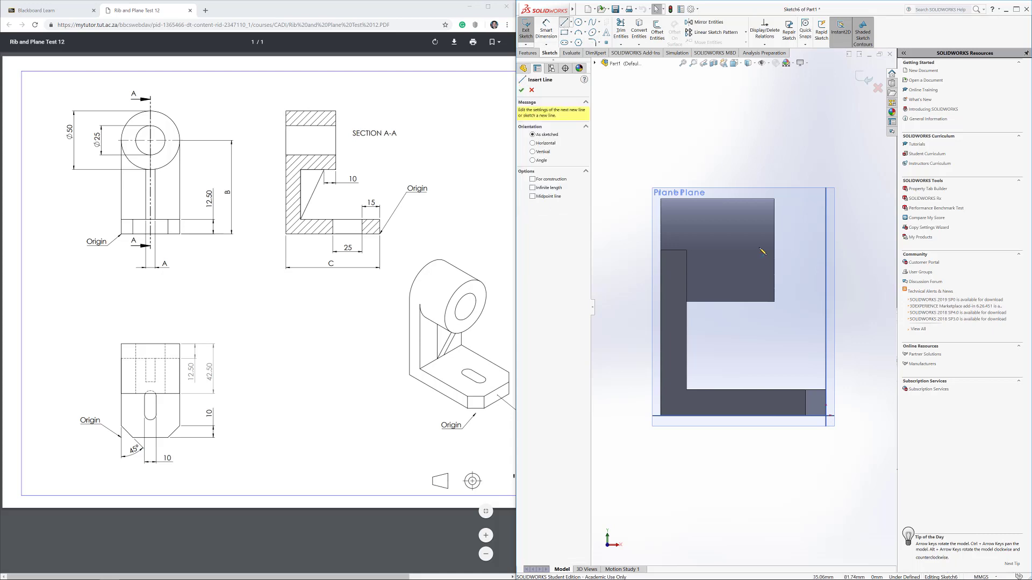
Draw the rib line from the inner corner to the corner under the boss, dimensioning its top end 10 mm.
{"action": "left_click", "coordinate": [687, 389]}
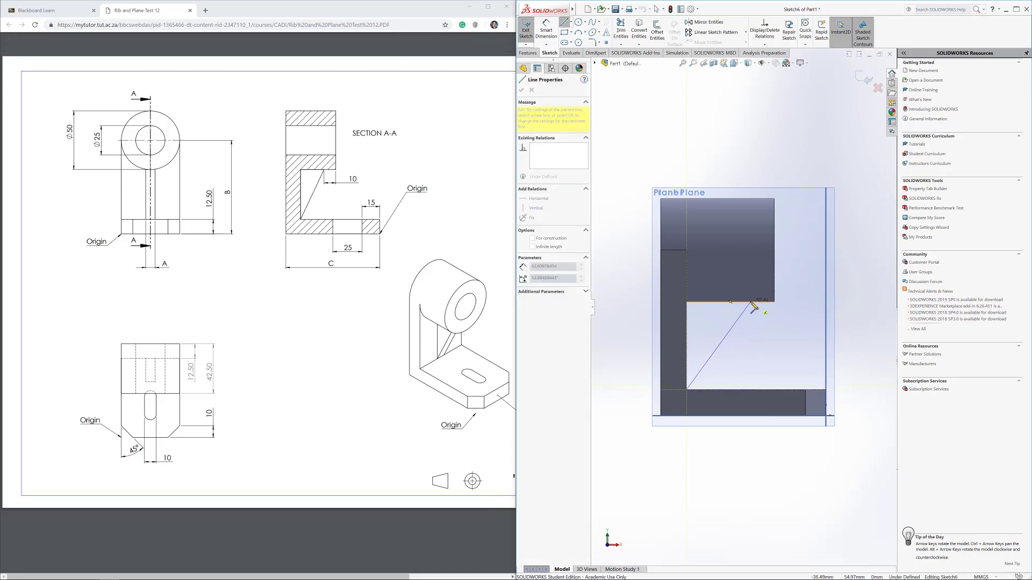
{"action": "left_click", "coordinate": [751, 302]}
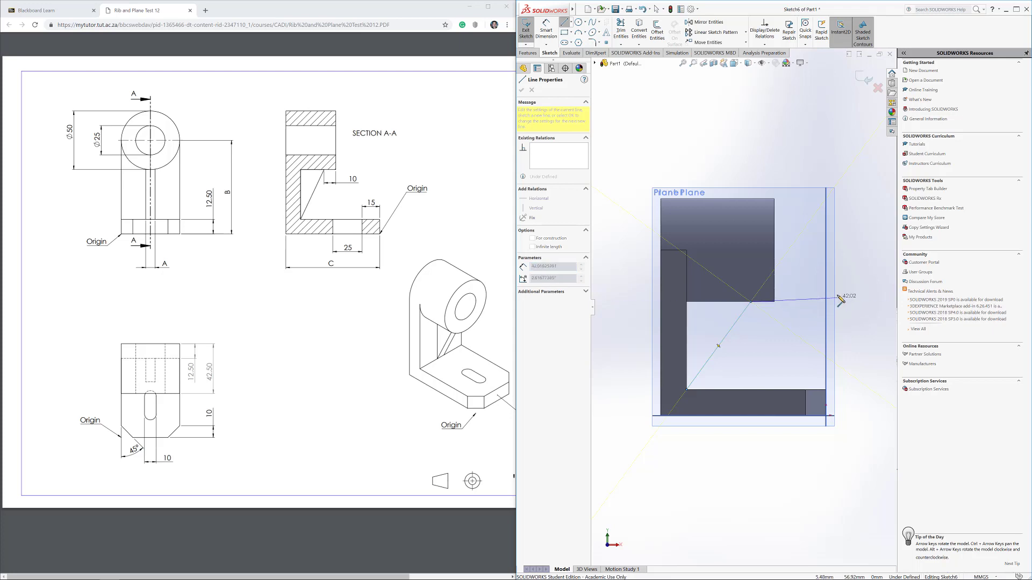
{"action": "key", "text": "Escape"}
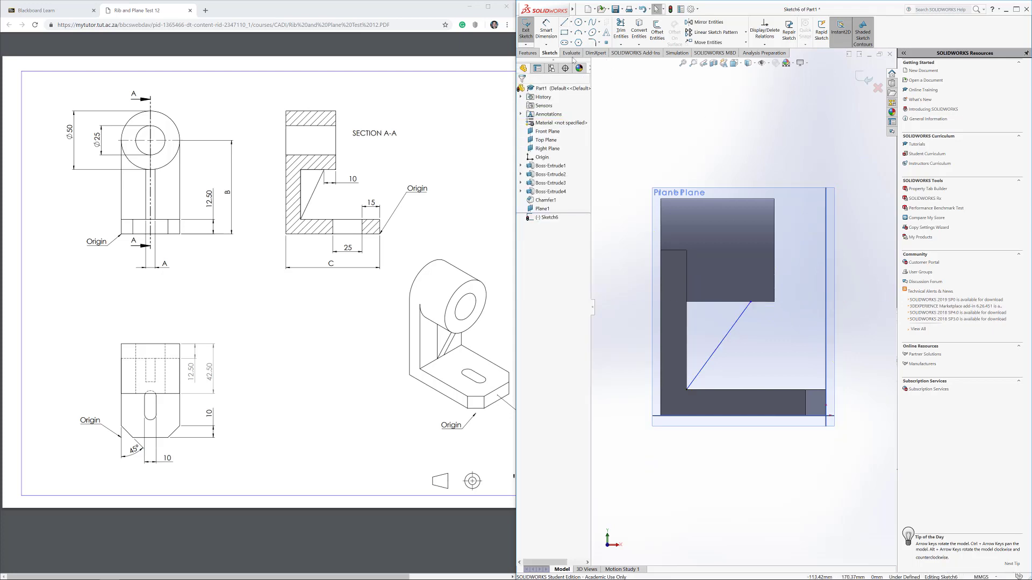
{"action": "left_click", "coordinate": [545, 33]}
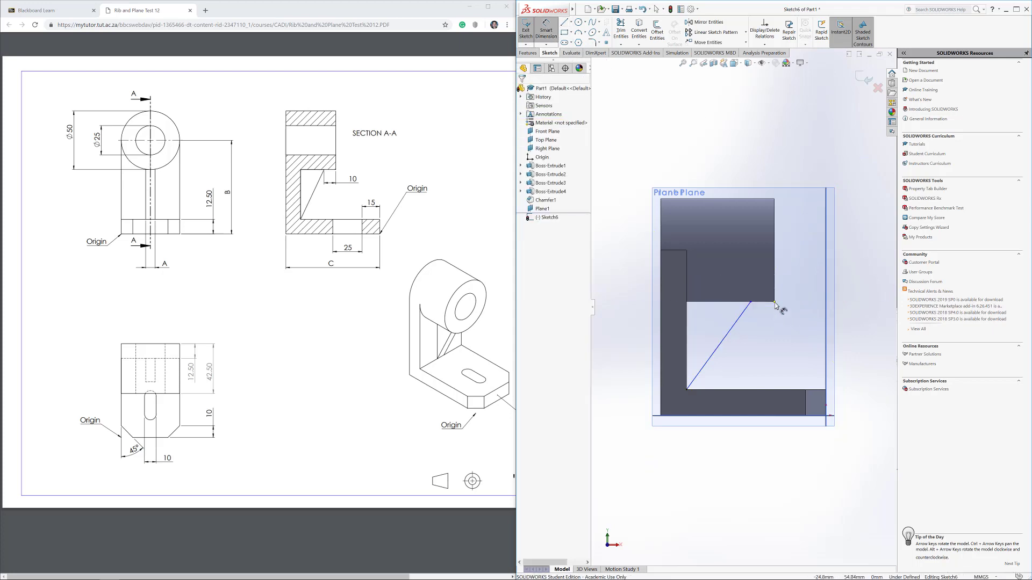
{"action": "left_click", "coordinate": [751, 303]}
{"action": "left_click", "coordinate": [773, 290]}
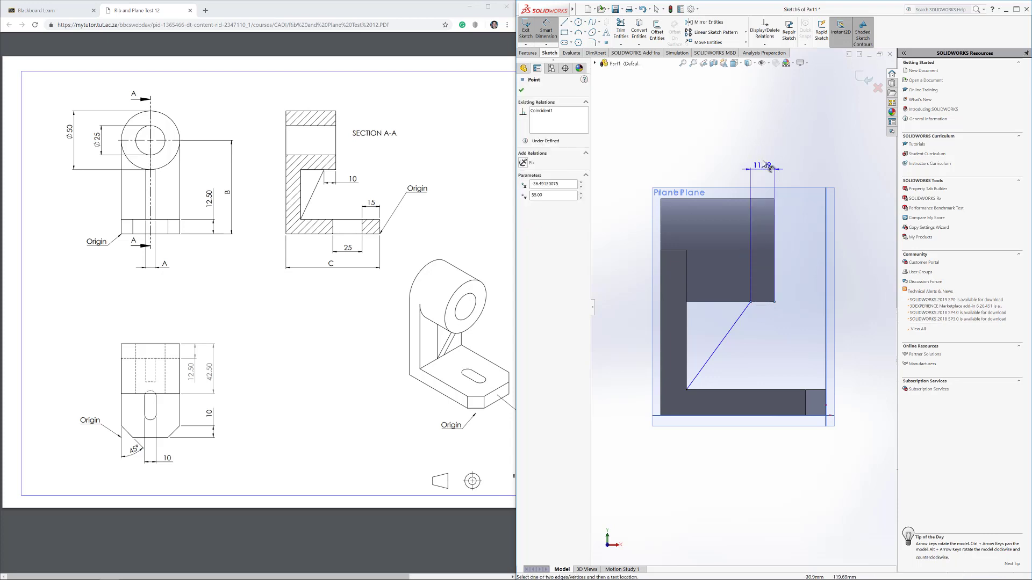
{"action": "left_click", "coordinate": [762, 156]}
{"action": "type", "text": "10"}
{"action": "key", "text": "Return"}
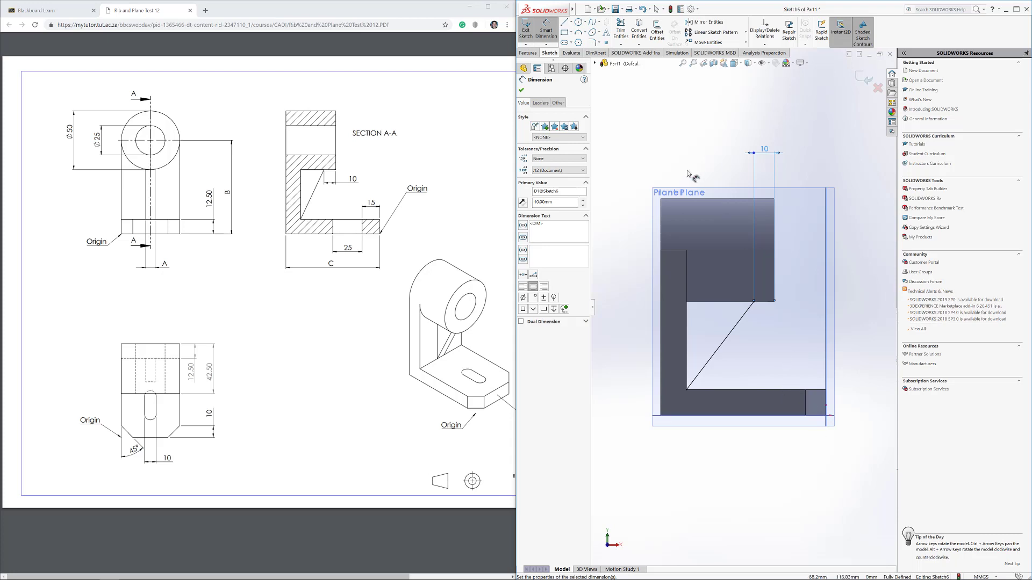
{"action": "left_click", "coordinate": [859, 80]}
{"action": "left_click", "coordinate": [858, 79]}
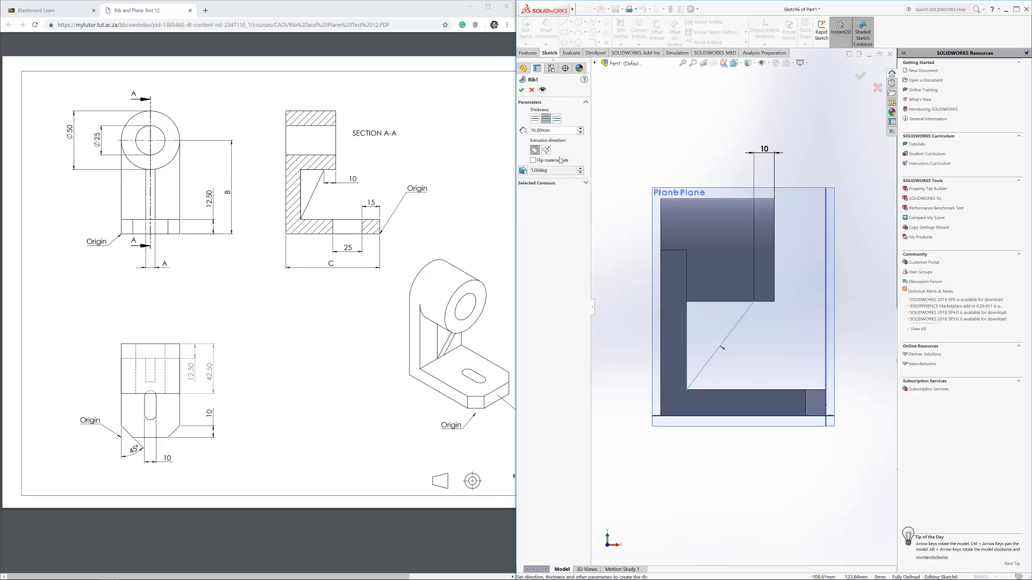
Keep the rib's original extrusion direction and flip its material side toward the part.
{"action": "middle_click_drag", "start_coordinate": [717, 276], "coordinate": [664, 290]}
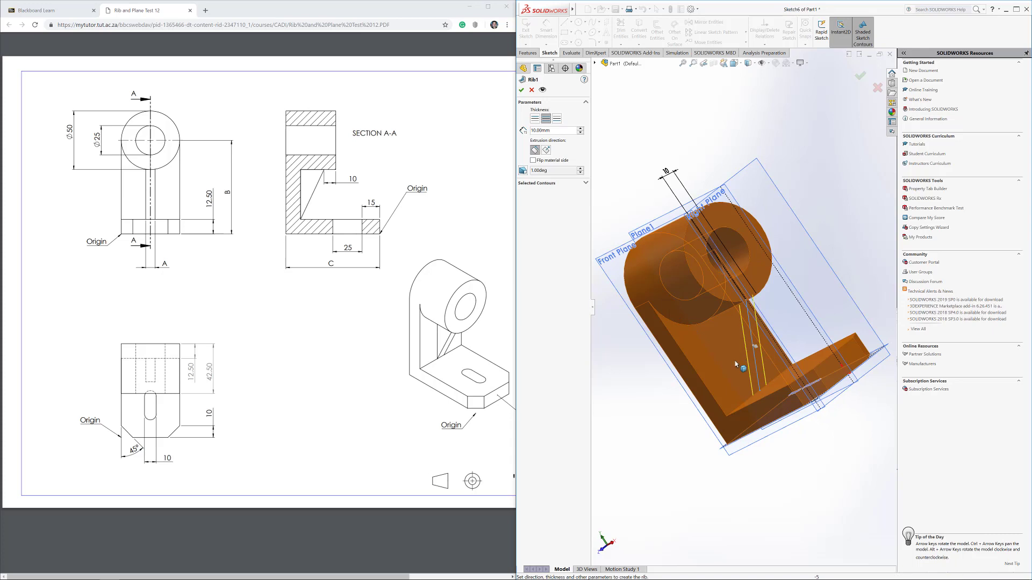
{"action": "left_click", "coordinate": [545, 150]}
{"action": "middle_click_drag", "start_coordinate": [691, 252], "coordinate": [565, 192]}
{"action": "left_click", "coordinate": [535, 150]}
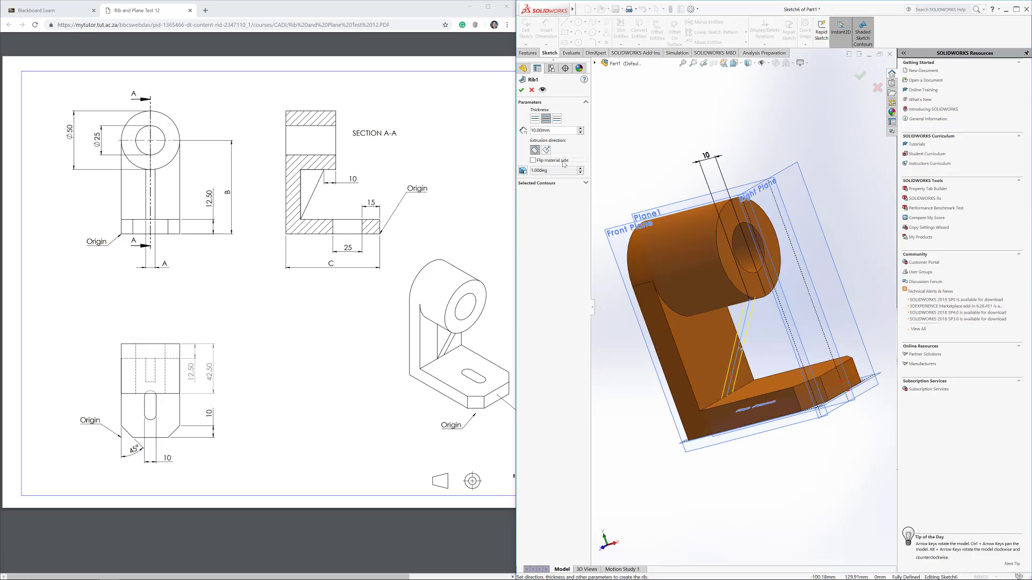
{"action": "left_click", "coordinate": [537, 163]}
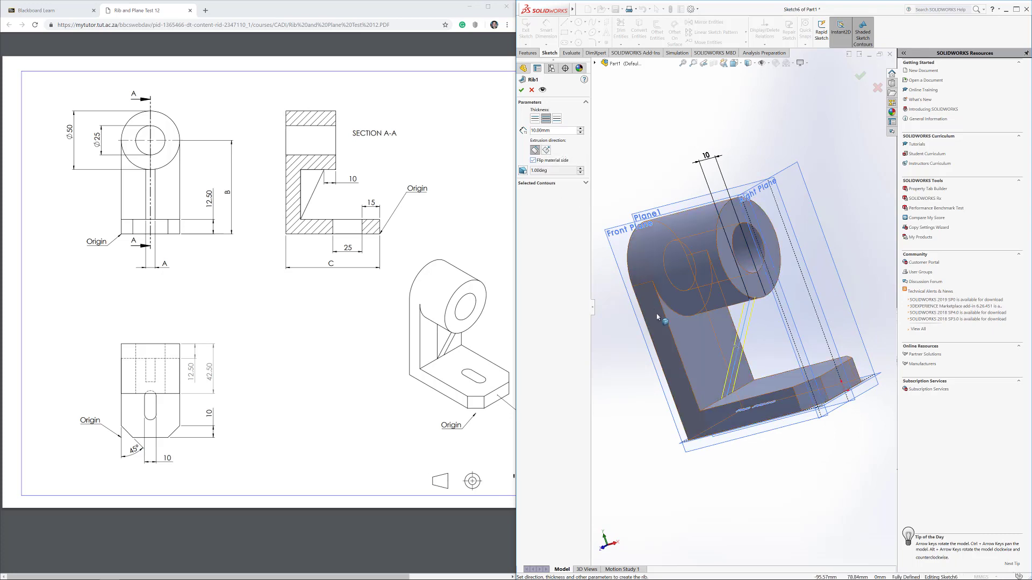
{"action": "middle_click_drag", "start_coordinate": [715, 344], "coordinate": [560, 137]}
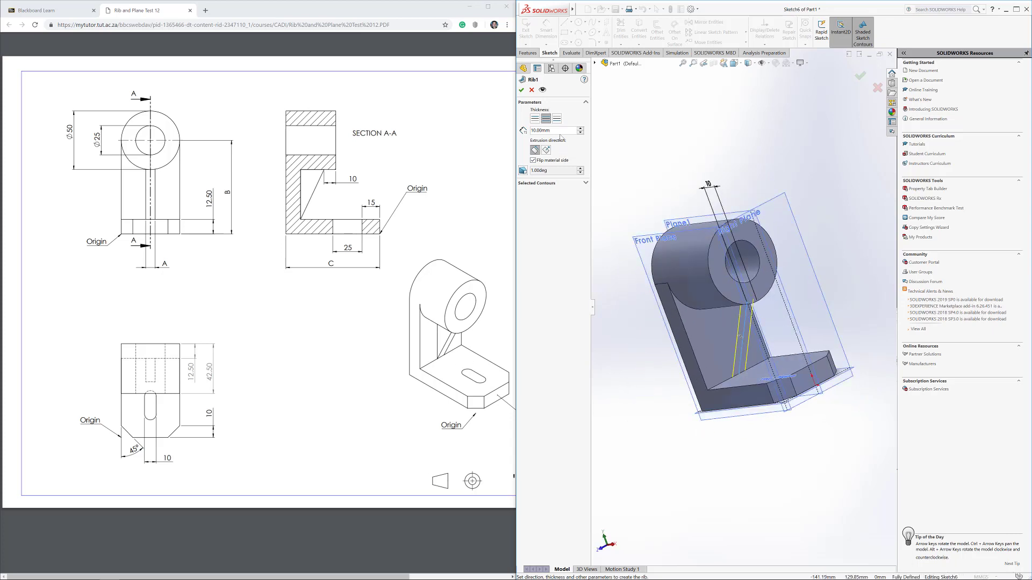
Make the rib thickness symmetric on both sides of the line at 8 mm.
{"action": "left_click", "coordinate": [535, 119]}
{"action": "middle_click_drag", "start_coordinate": [626, 255], "coordinate": [740, 337]}
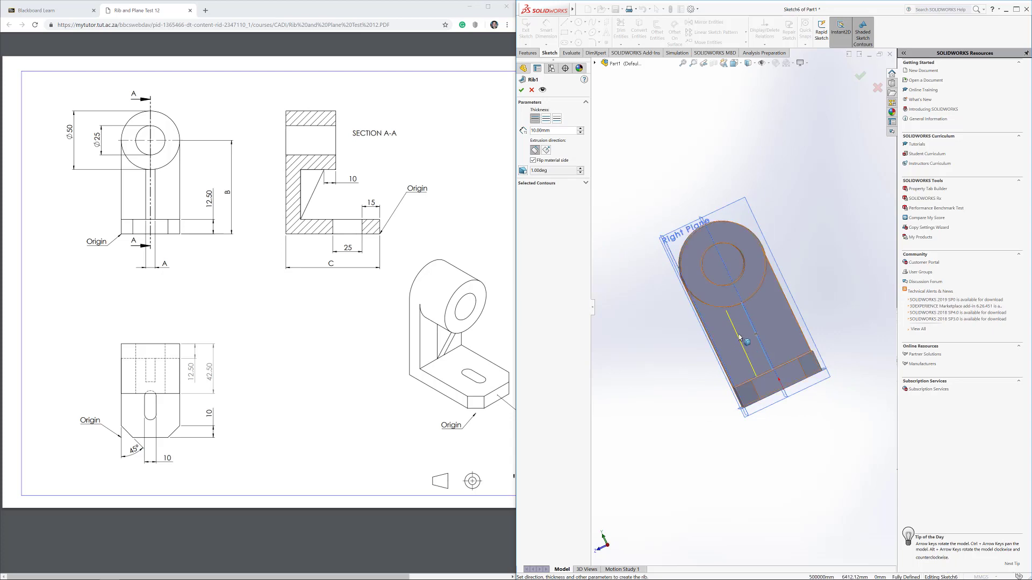
{"action": "left_click", "coordinate": [558, 119]}
{"action": "left_click", "coordinate": [545, 118]}
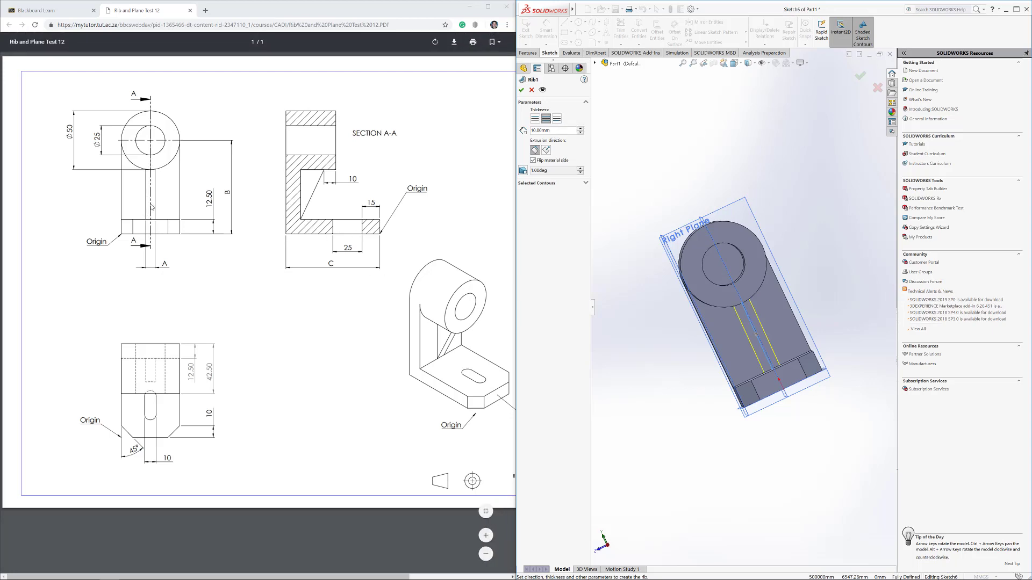
{"action": "double_click", "coordinate": [554, 131]}
{"action": "type", "text": "8"}
{"action": "key", "text": "Return"}
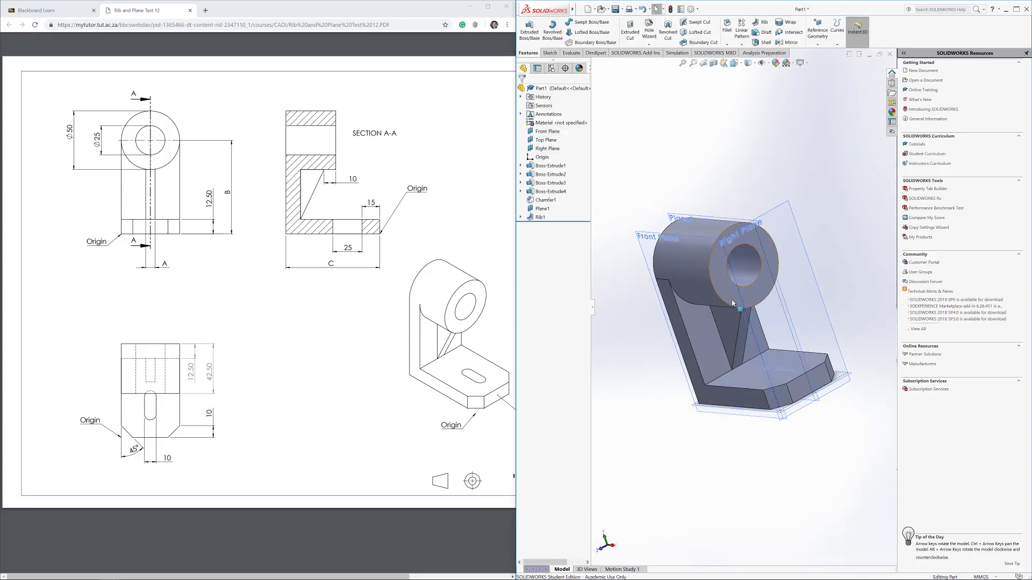
{"action": "middle_click_drag", "start_coordinate": [674, 176], "coordinate": [741, 319]}
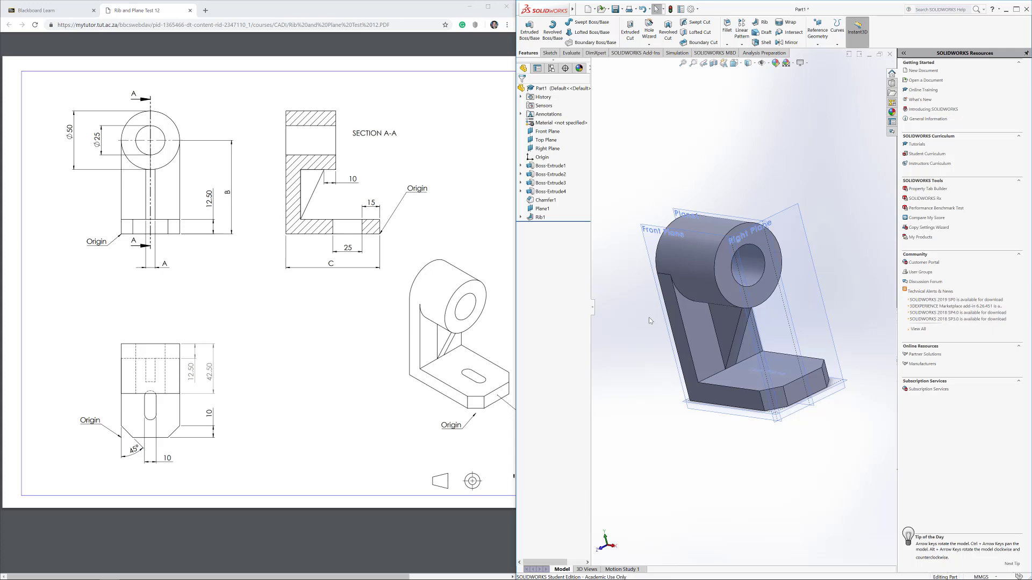
{"action": "middle_click_drag", "start_coordinate": [649, 317], "coordinate": [661, 184]}
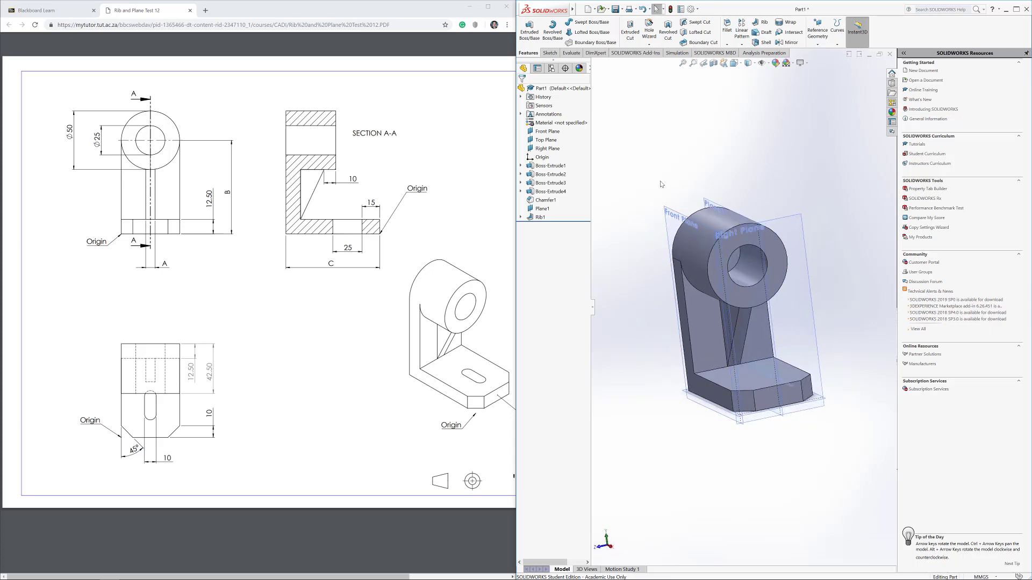